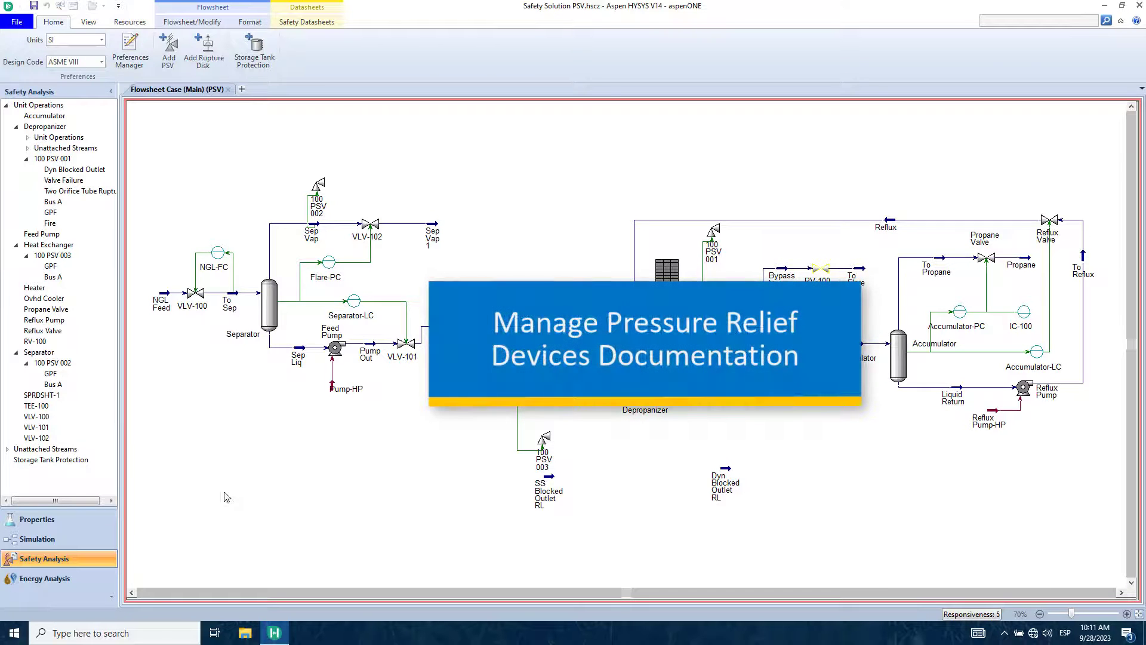
# Step: Examine the relief scenarios, PRD data and line sizing of 100 PSV 001 on the Depropanizer
pyautogui.doubleClick(722, 232)
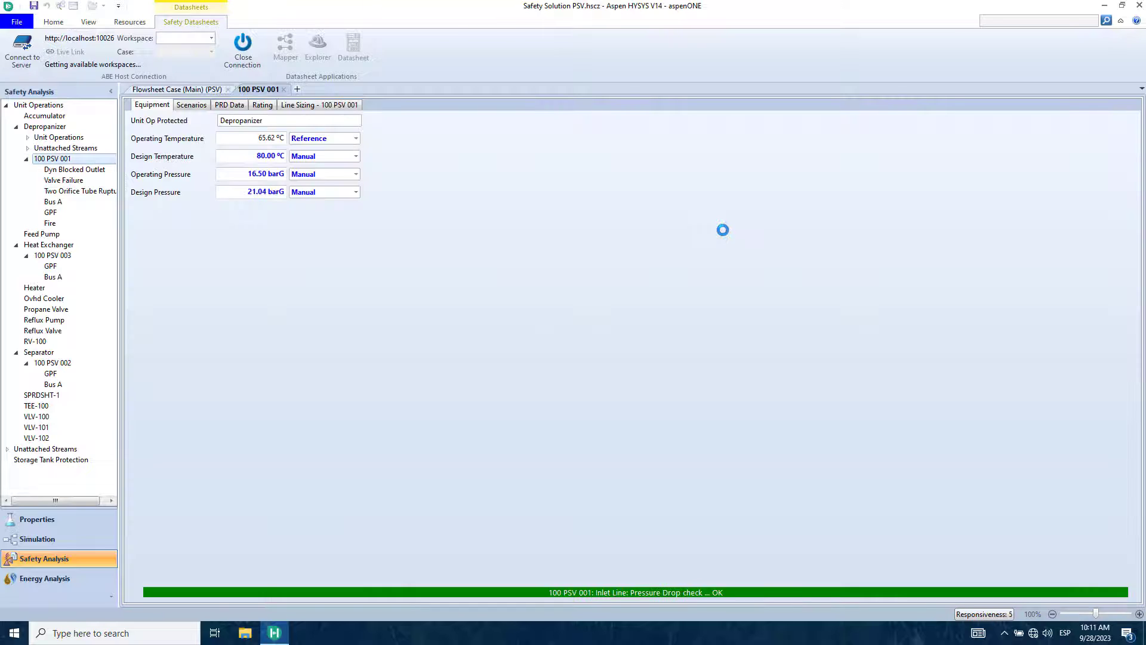
pyautogui.click(193, 105)
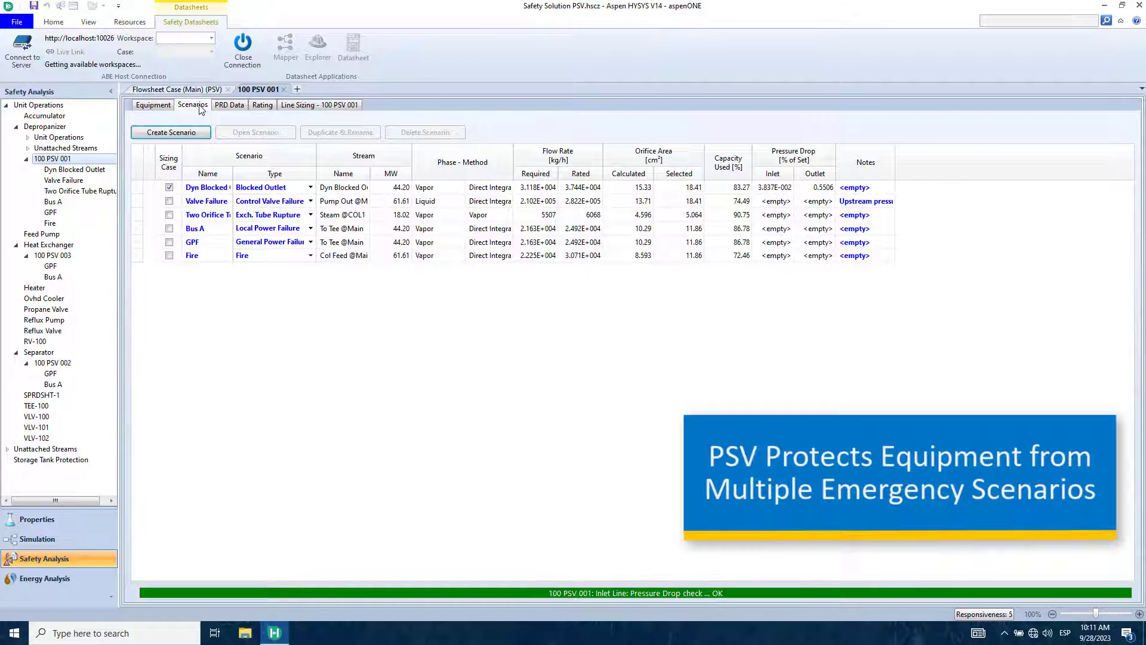
pyautogui.click(223, 107)
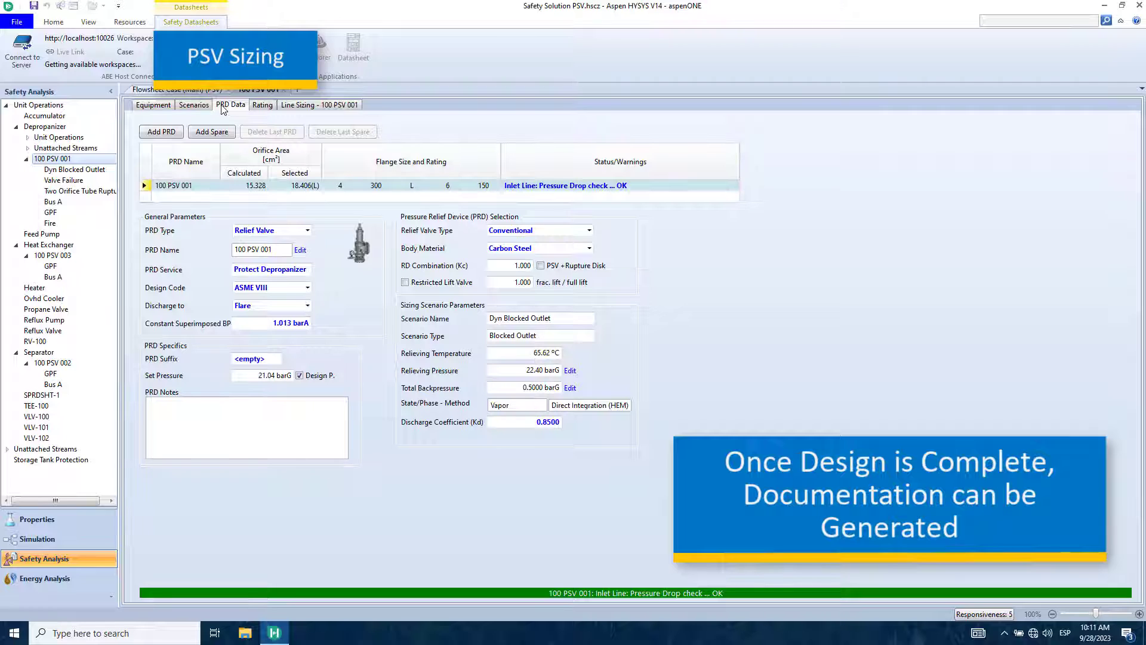
pyautogui.click(287, 106)
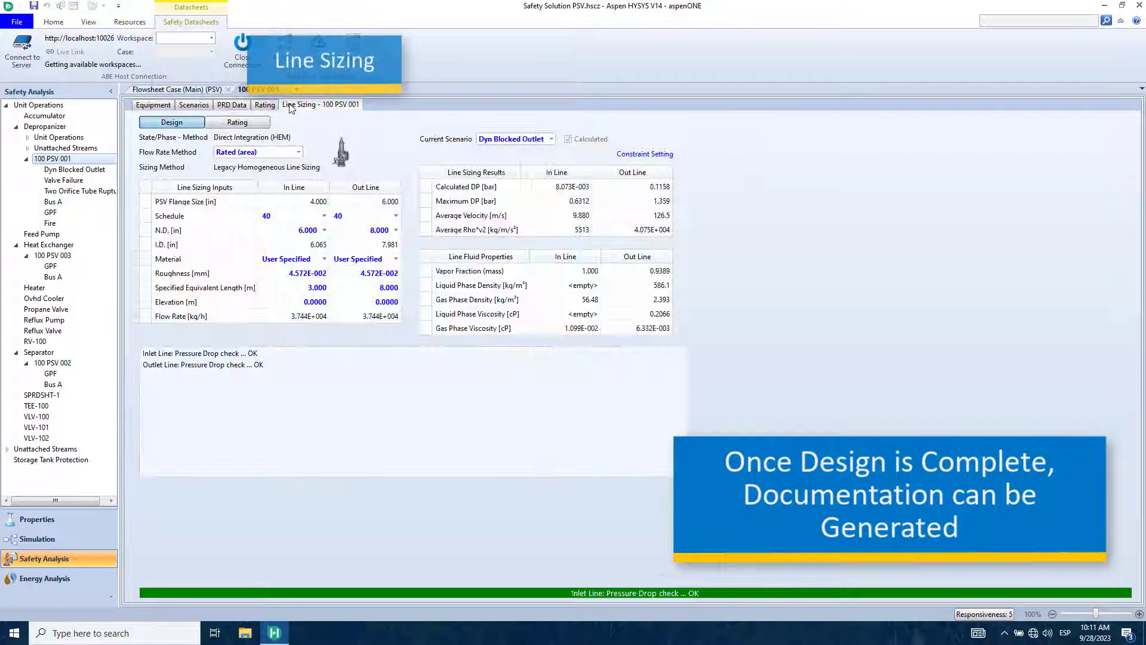
pyautogui.click(196, 106)
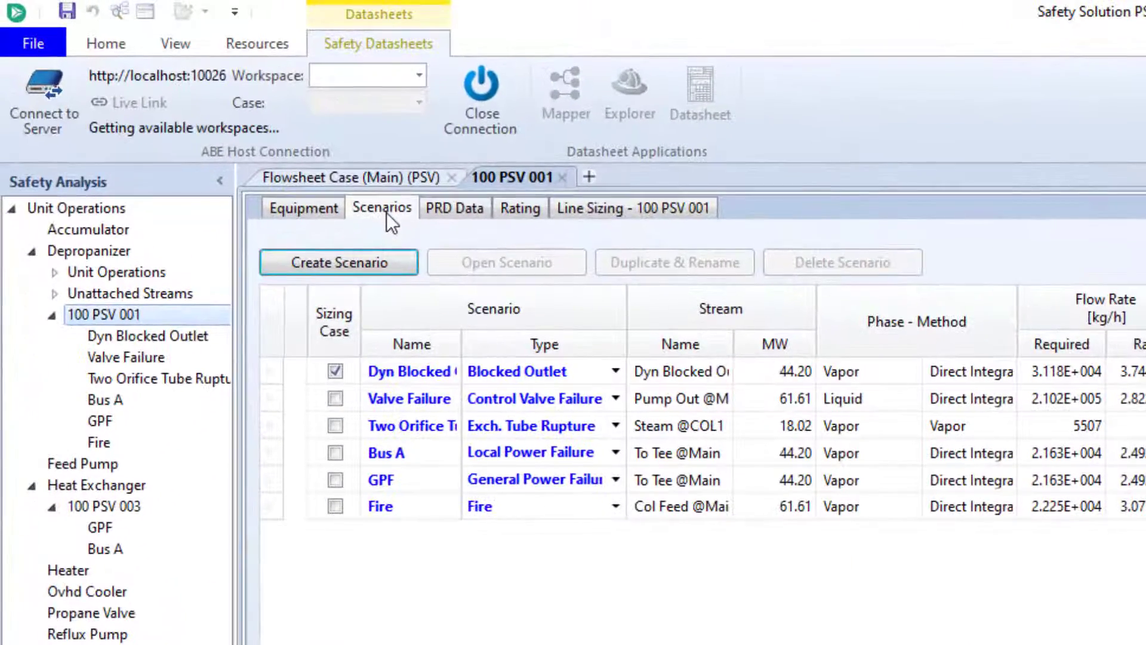
# Step: Connect to the datasheet server using the personal workspace and select the Demo Datasheets workspace
pyautogui.click(31, 106)
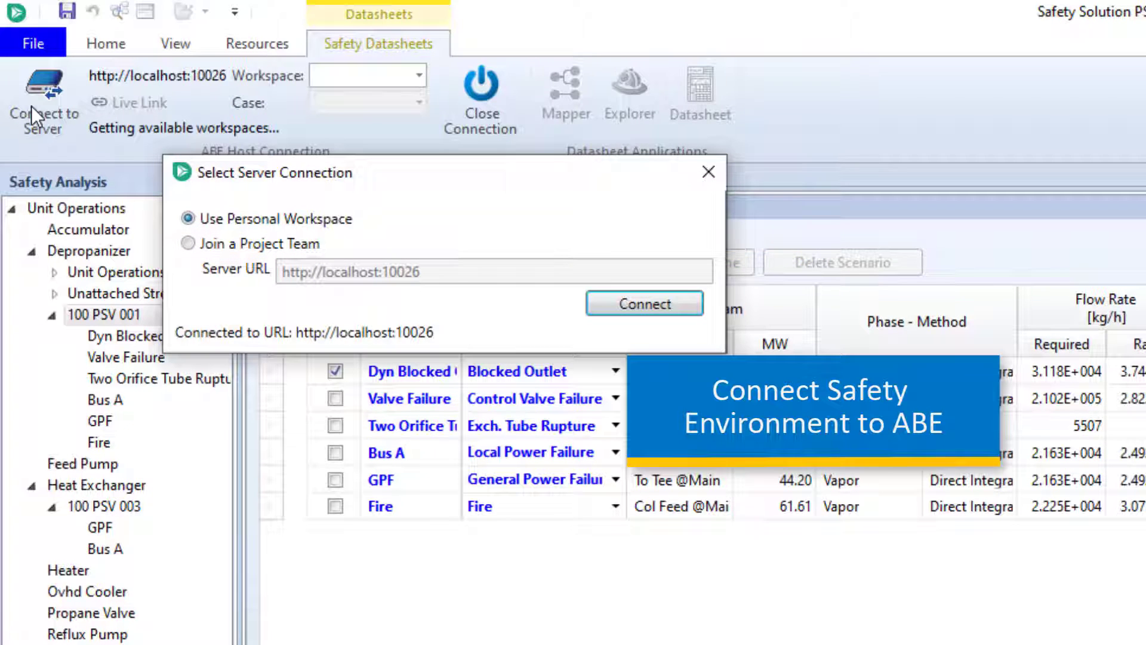
pyautogui.click(672, 306)
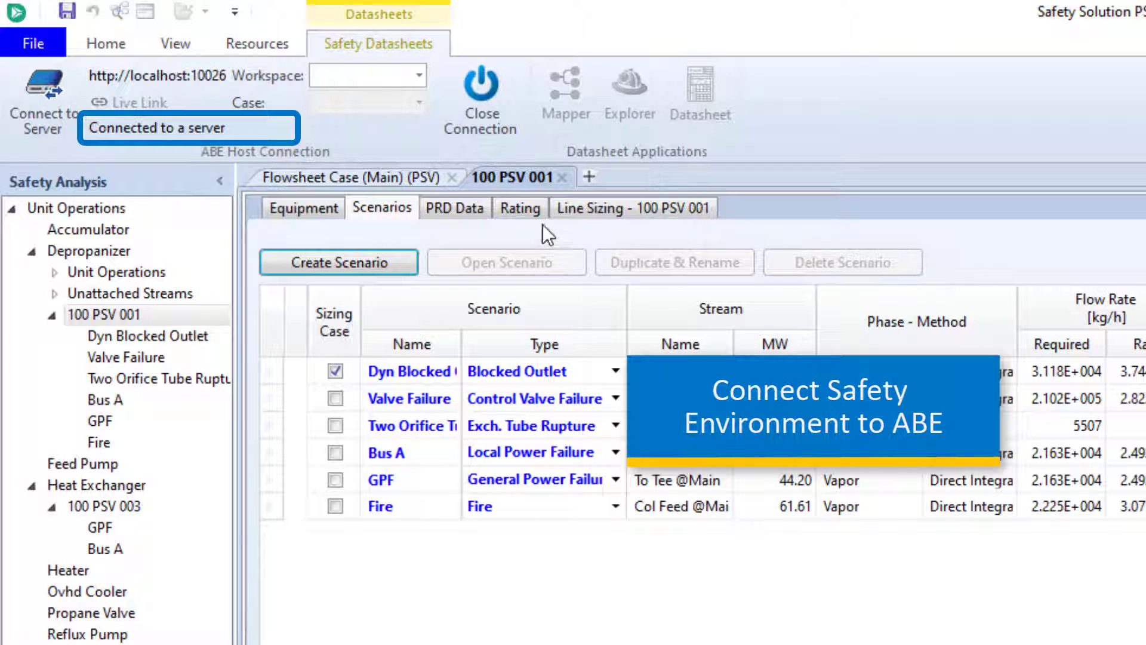
pyautogui.click(418, 70)
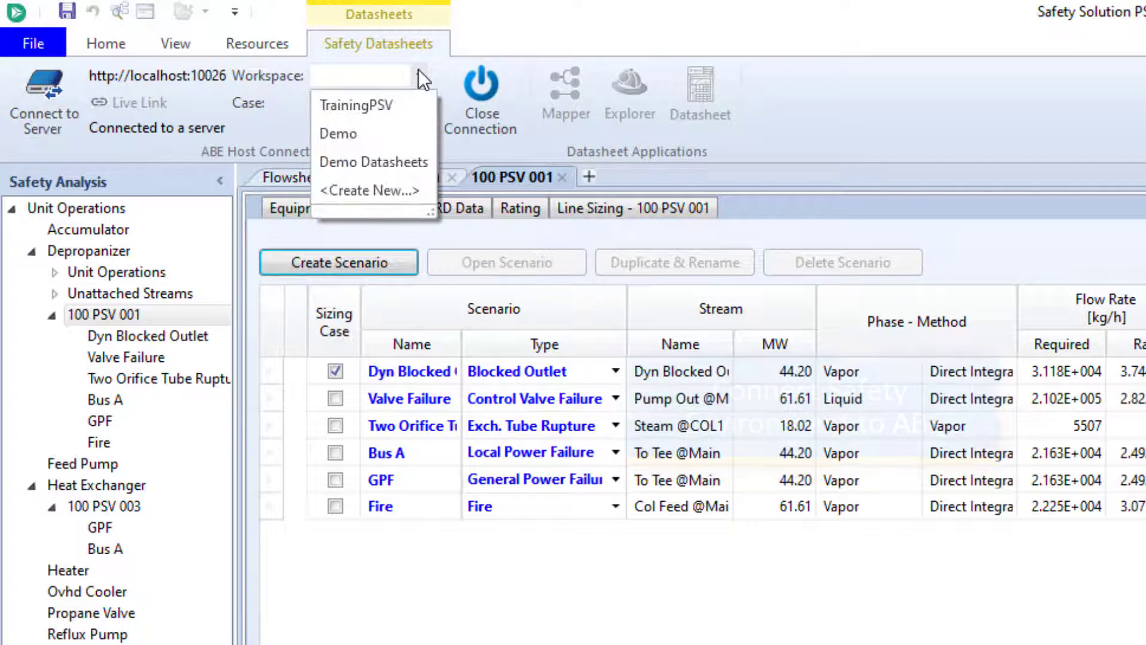
pyautogui.click(406, 160)
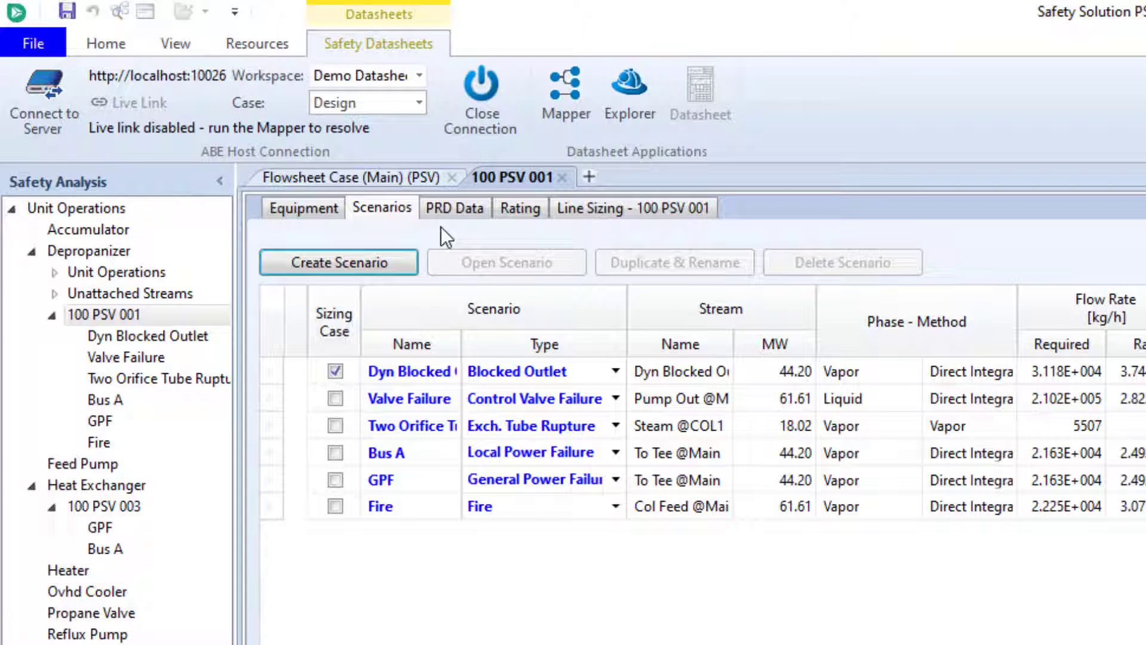
# Step: Map 100 PSV 001, 100 PSV 002 and 100 PSV 003 to their workspace objects, transfer the data and close the Mapper
pyautogui.click(555, 110)
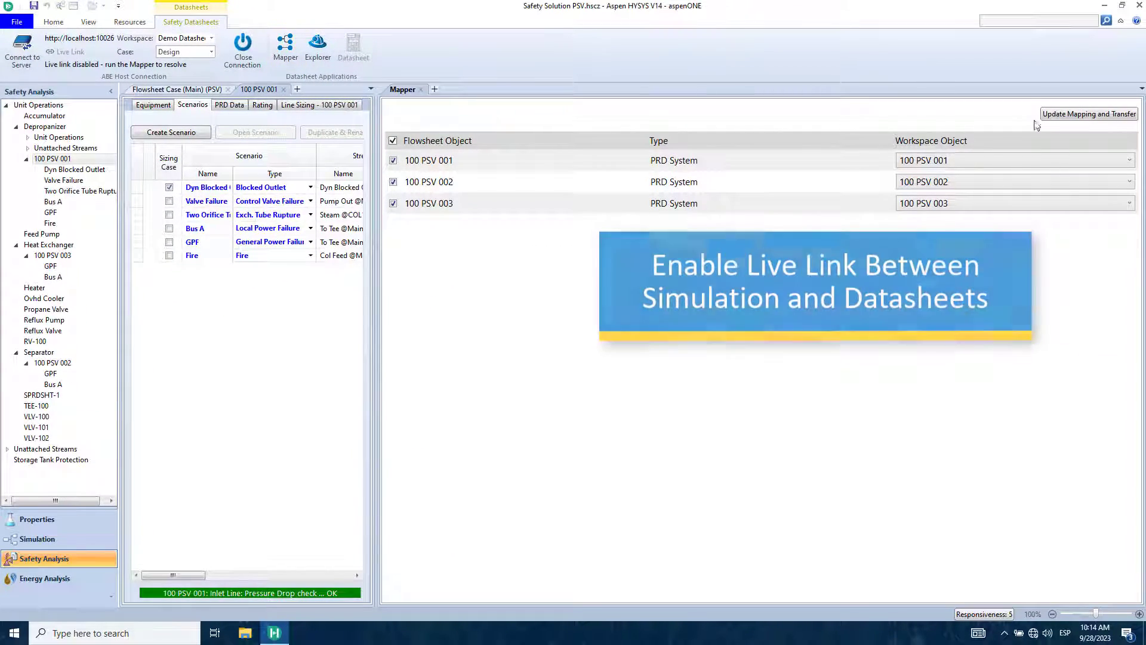
pyautogui.click(1062, 116)
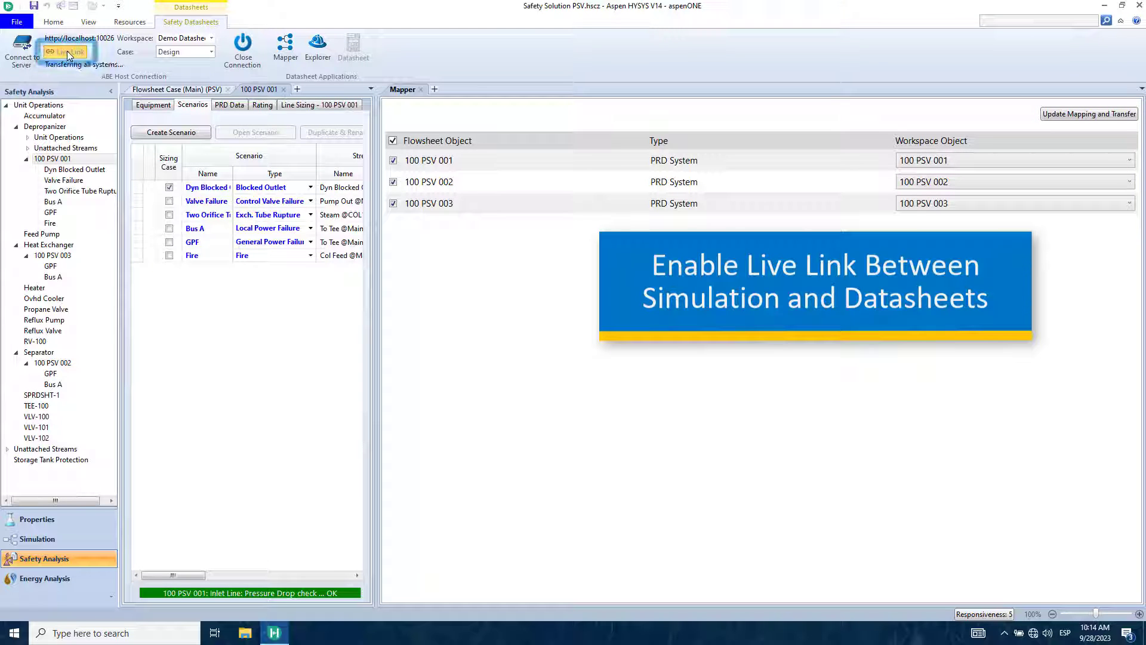
pyautogui.click(420, 89)
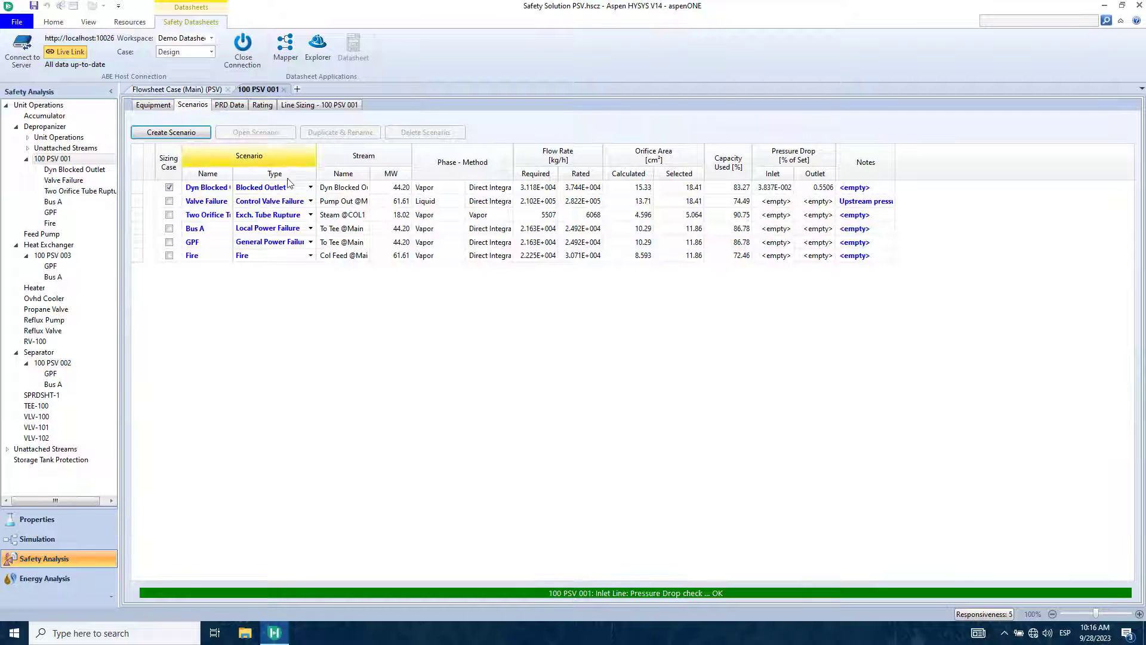
# Step: Open the Fire scenario of 100 PSV 001 together with its Safety HDI Orifice Sizing Calculation Report
pyautogui.doubleClick(206, 256)
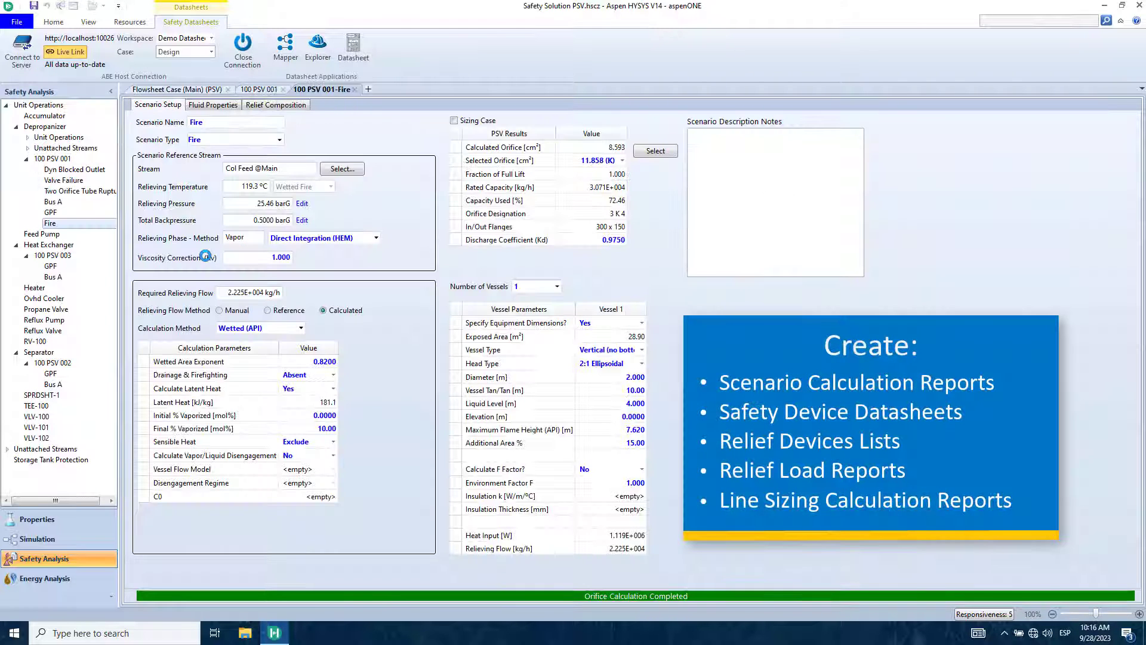
pyautogui.click(355, 59)
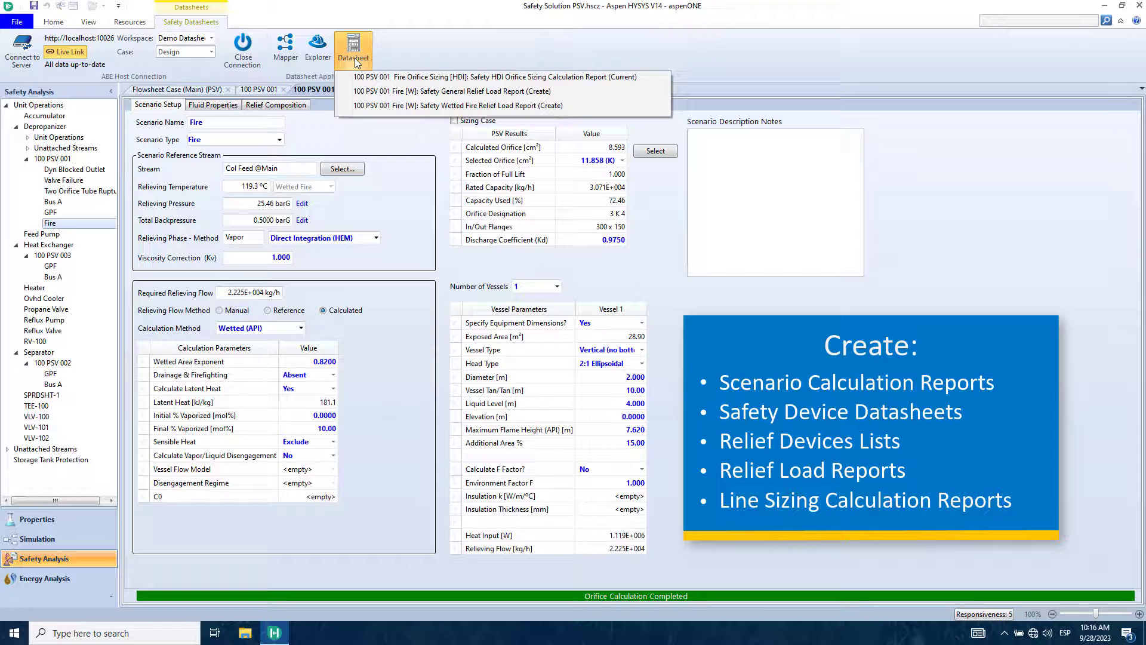
pyautogui.click(393, 78)
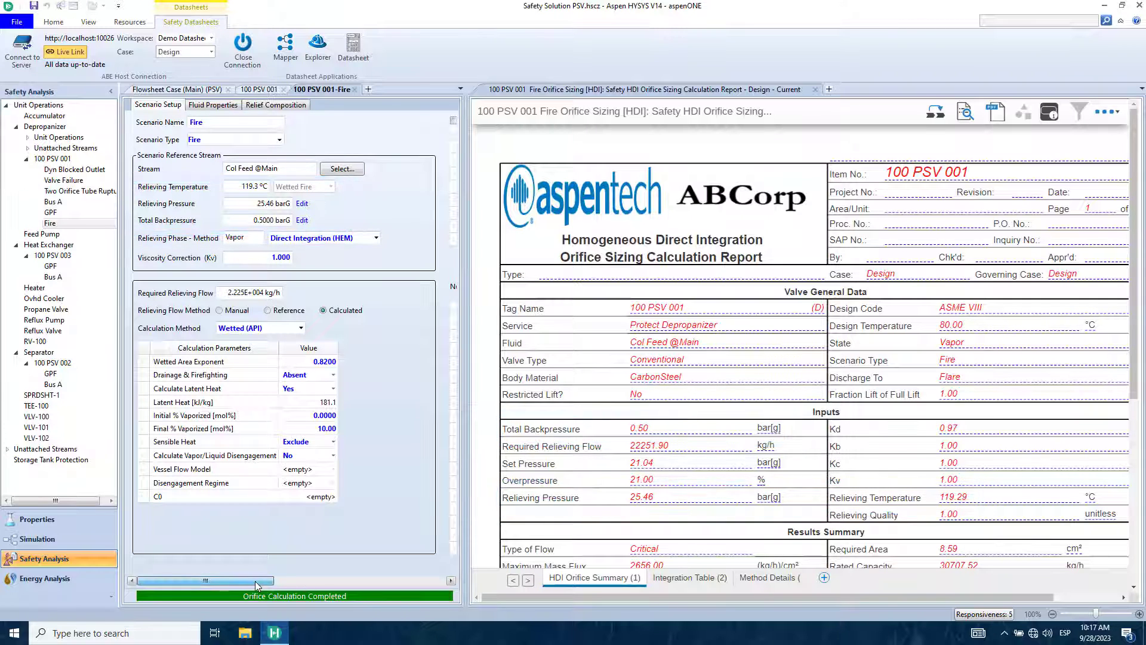
# Step: Set the Fire scenario's discharge coefficient (Kd) to 1
pyautogui.moveTo(257, 582); pyautogui.dragTo(375, 584)
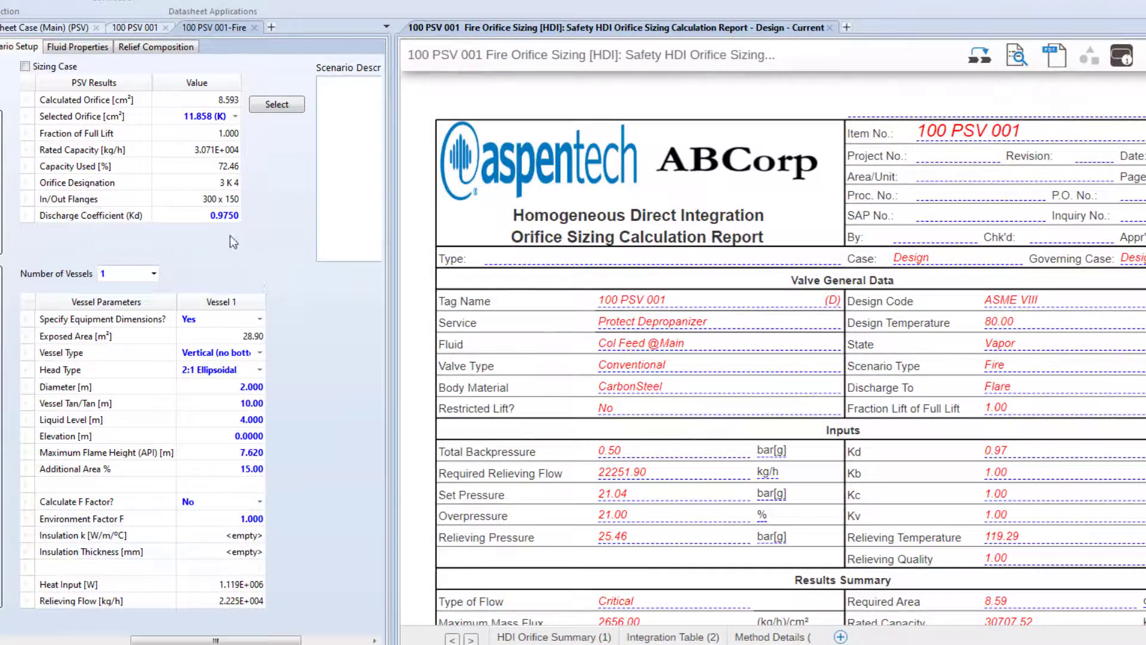
pyautogui.click(202, 213)
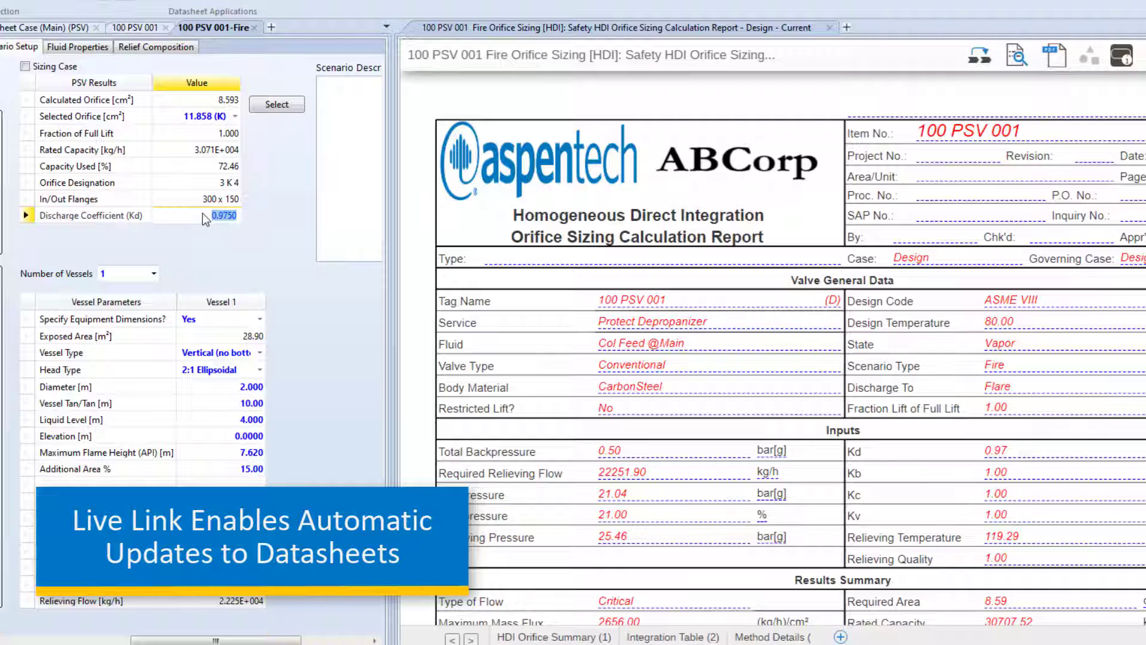
pyautogui.write('1')
pyautogui.press('Return')
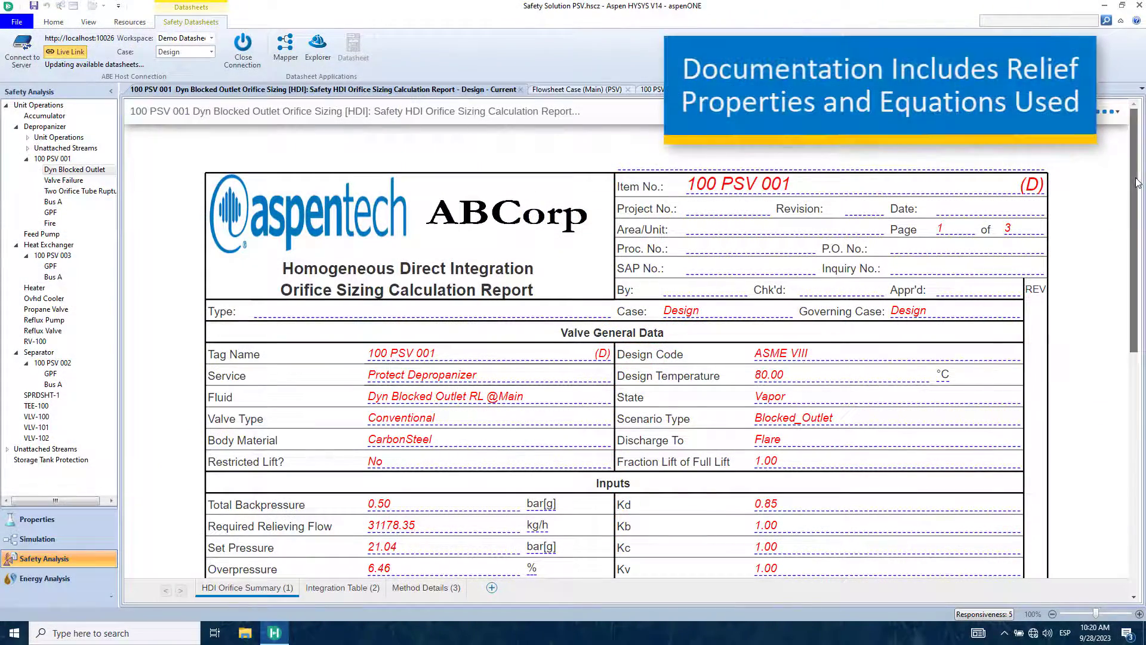
# Step: Examine the Dyn Blocked Outlet orifice sizing report's summary, HEM integration table and method details
pyautogui.scroll(-3, 1137, 185)
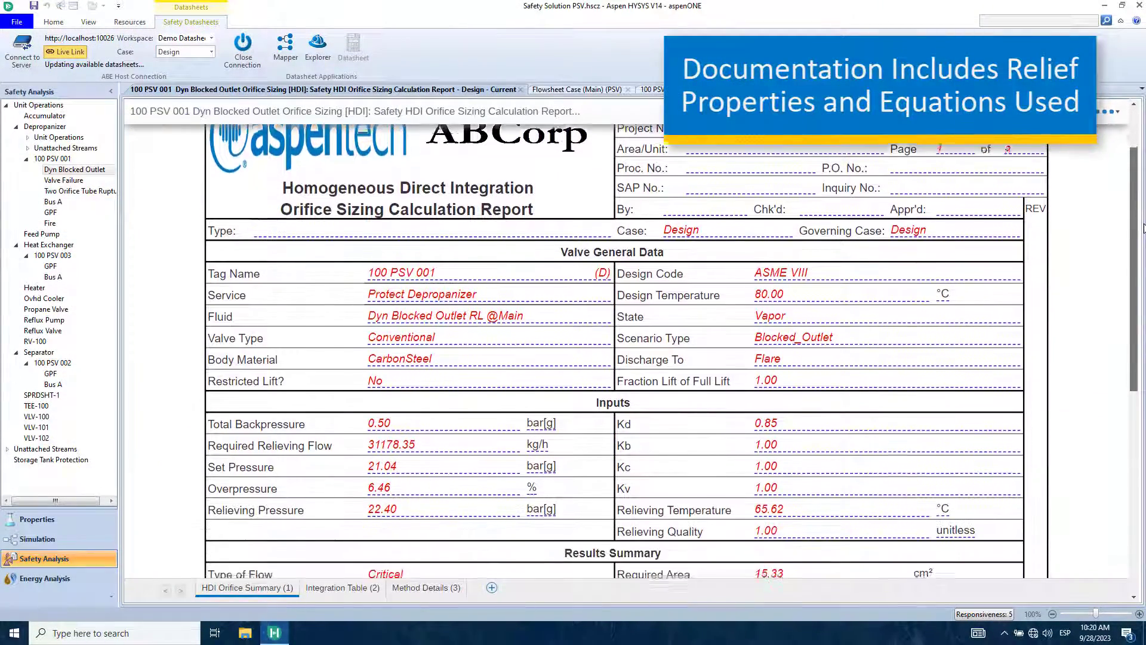
pyautogui.scroll(-3, 1138, 238)
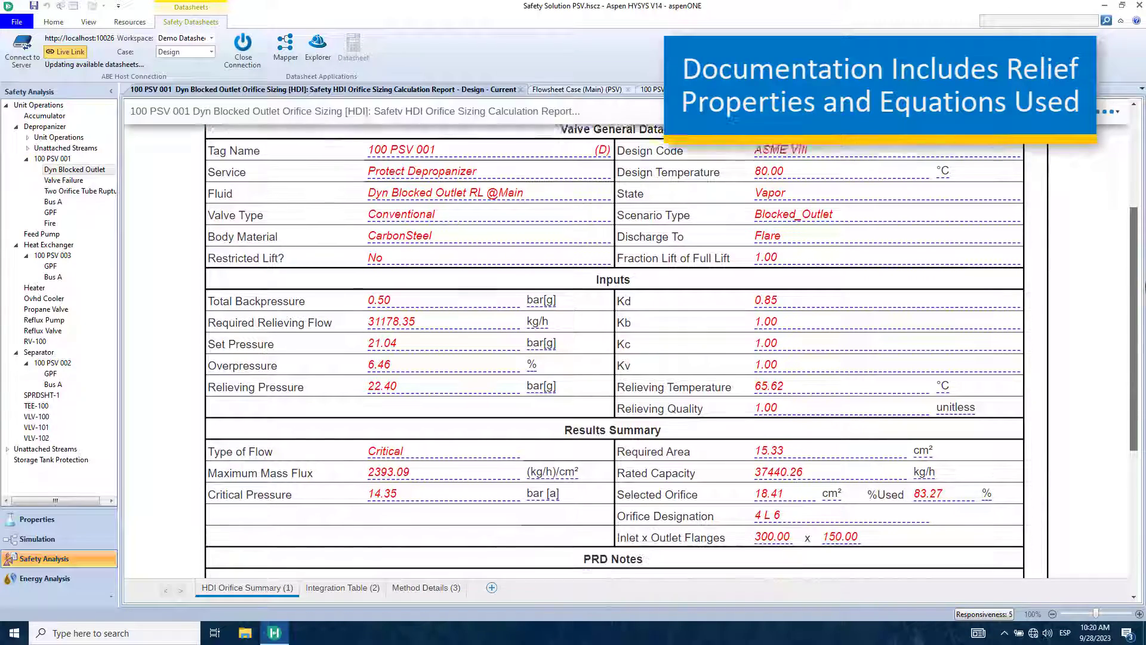
pyautogui.scroll(-3, 854, 478)
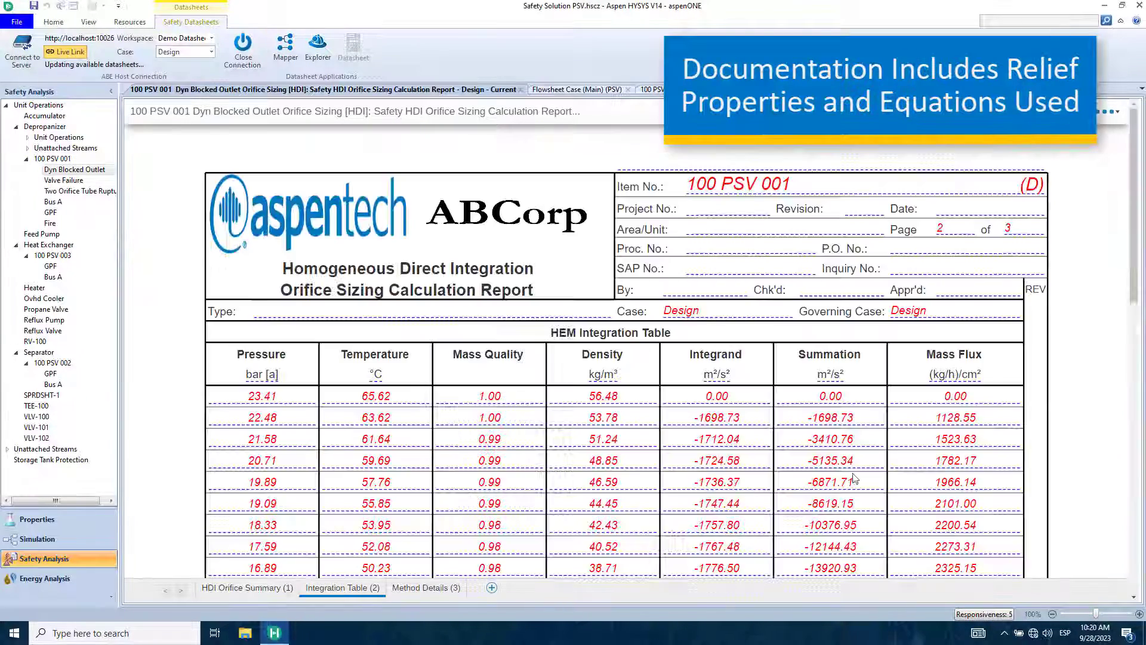
pyautogui.moveTo(1133, 269); pyautogui.dragTo(1133, 345)
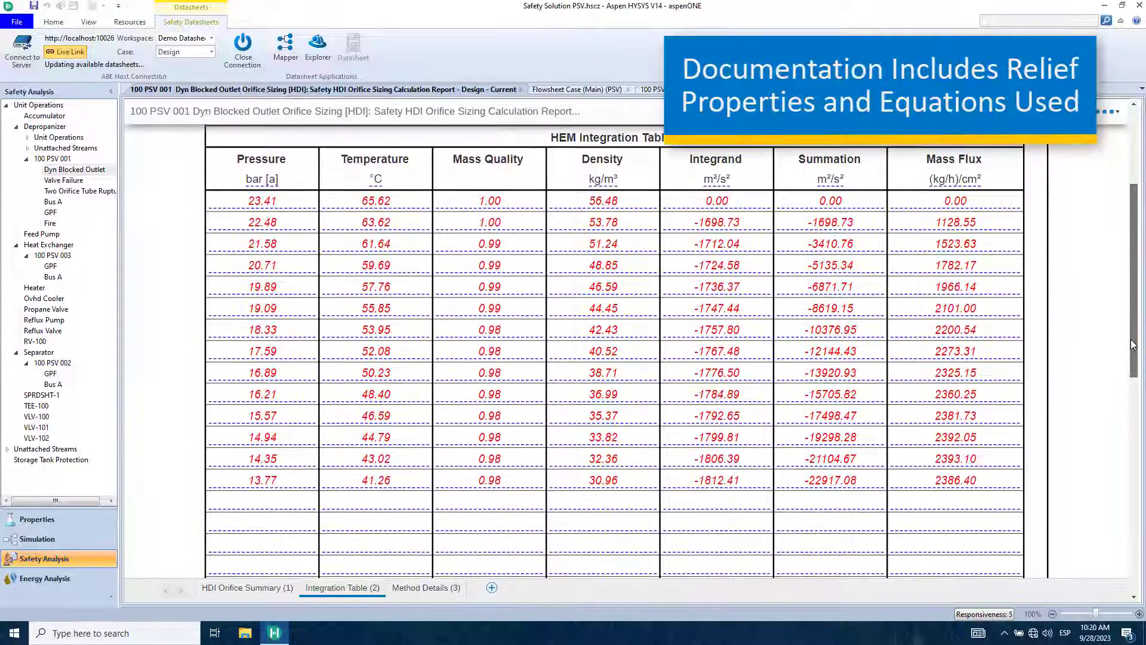
pyautogui.click(420, 588)
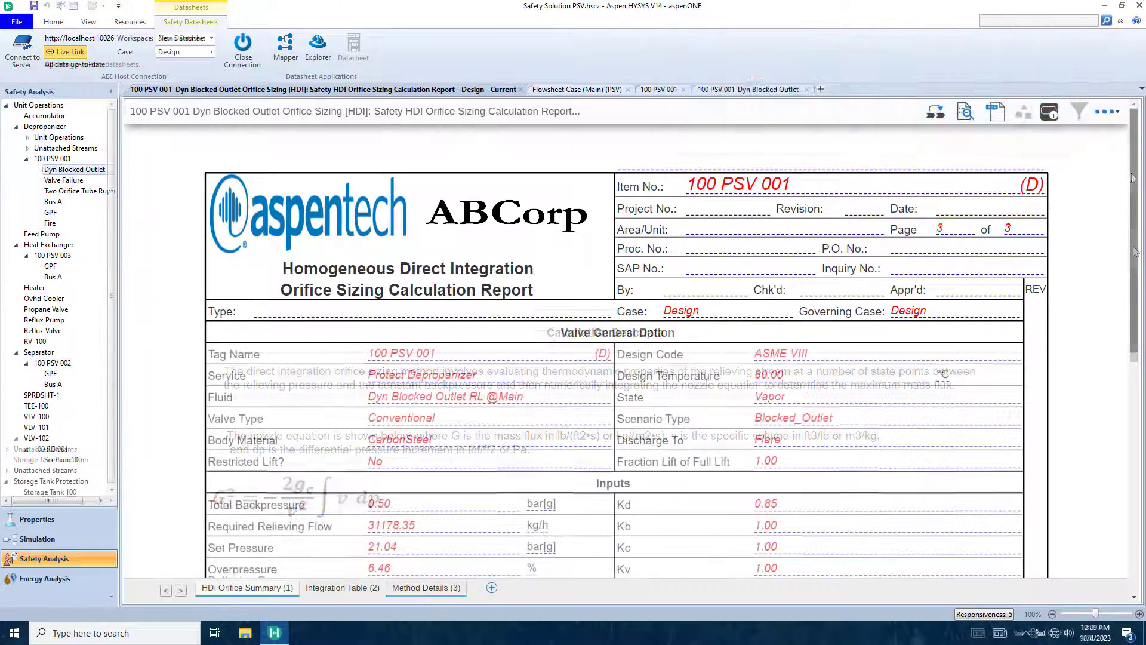
# Step: Switch the Total Backpressure unit in the Dyn Blocked Outlet report to Pa[a] and then to psia
pyautogui.scroll(-2, 1134, 251)
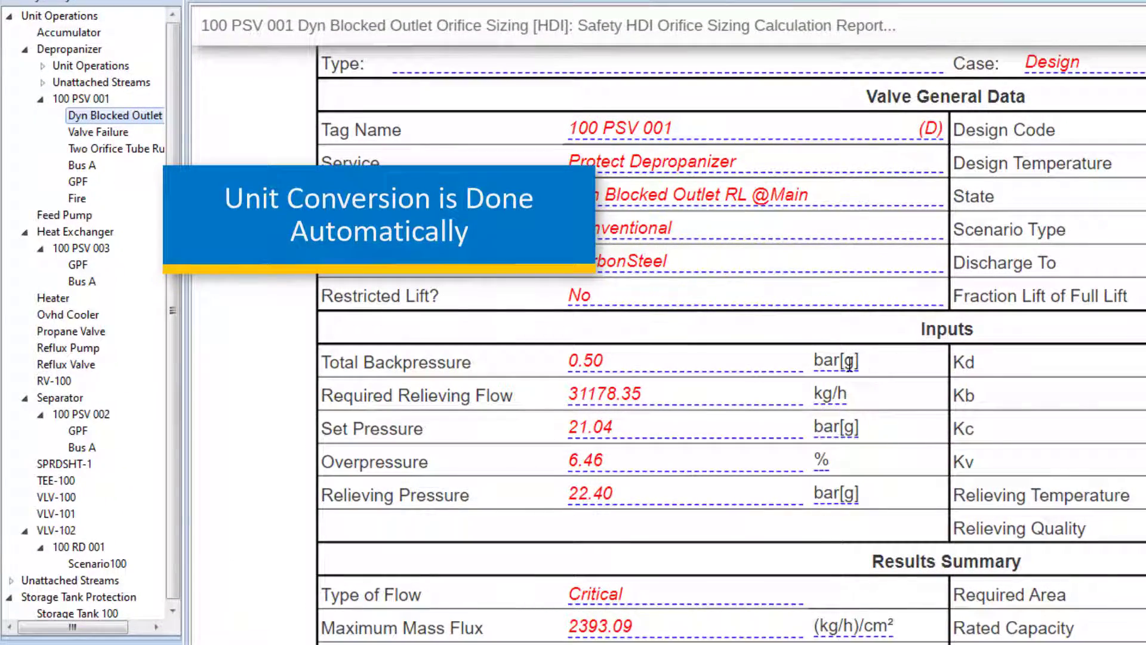
pyautogui.click(850, 363)
pyautogui.click(859, 380)
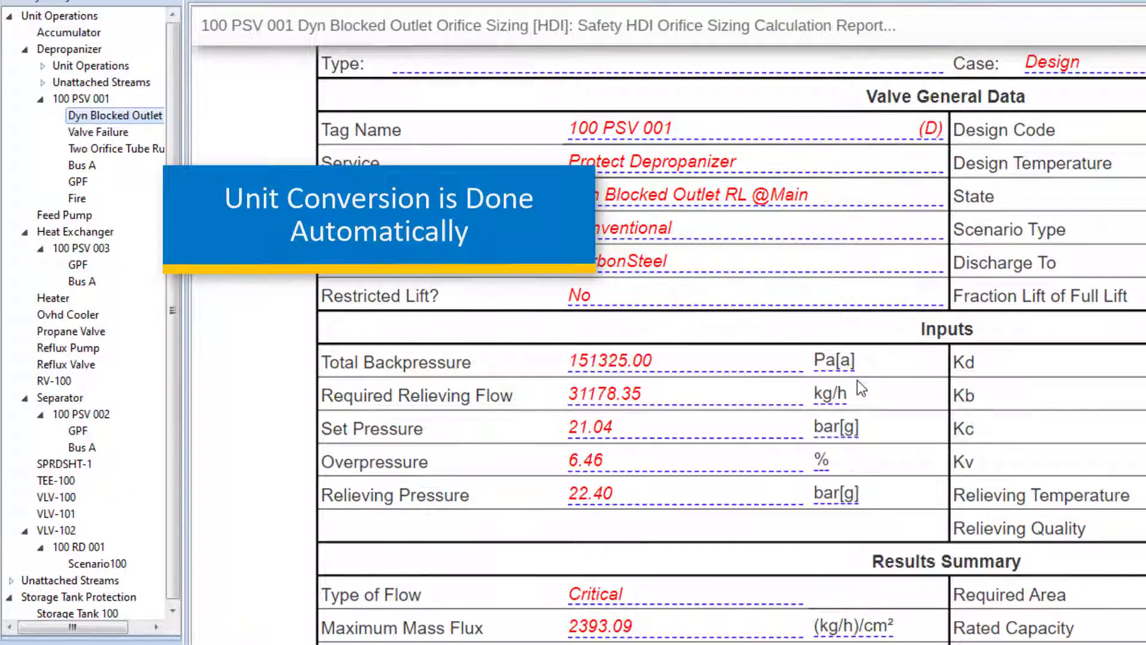
pyautogui.click(854, 362)
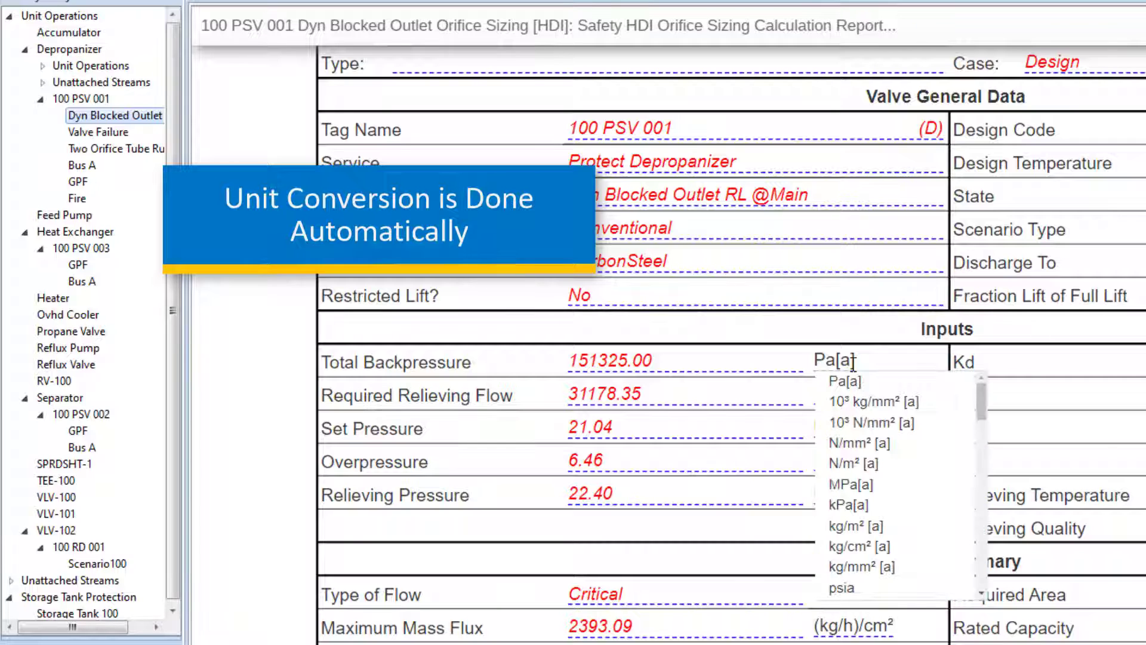
pyautogui.click(875, 586)
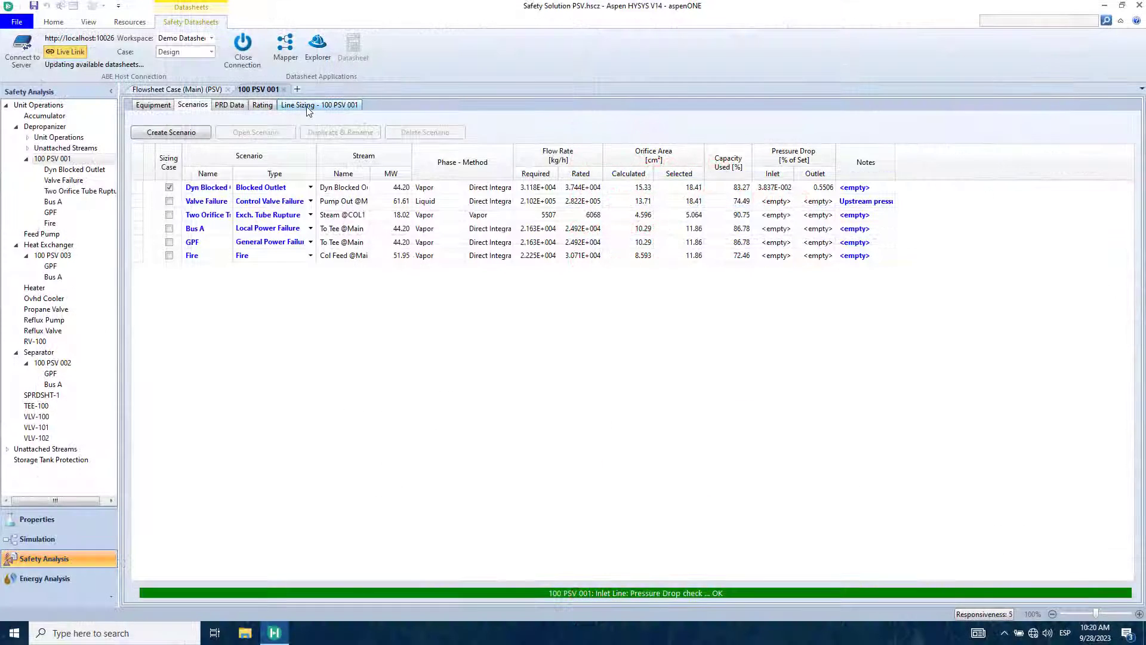
# Step: Open the Dyn Blocked Outlet homogeneous line sizing report for 100 PSV 001 and examine its summary and method details
pyautogui.click(308, 106)
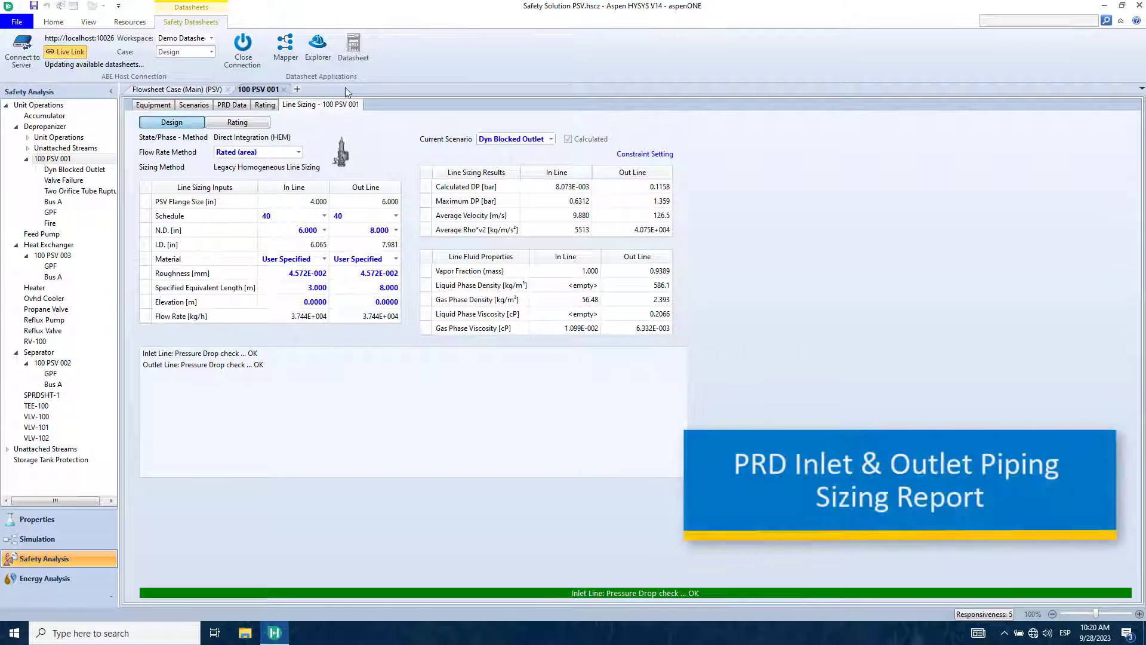
pyautogui.click(357, 60)
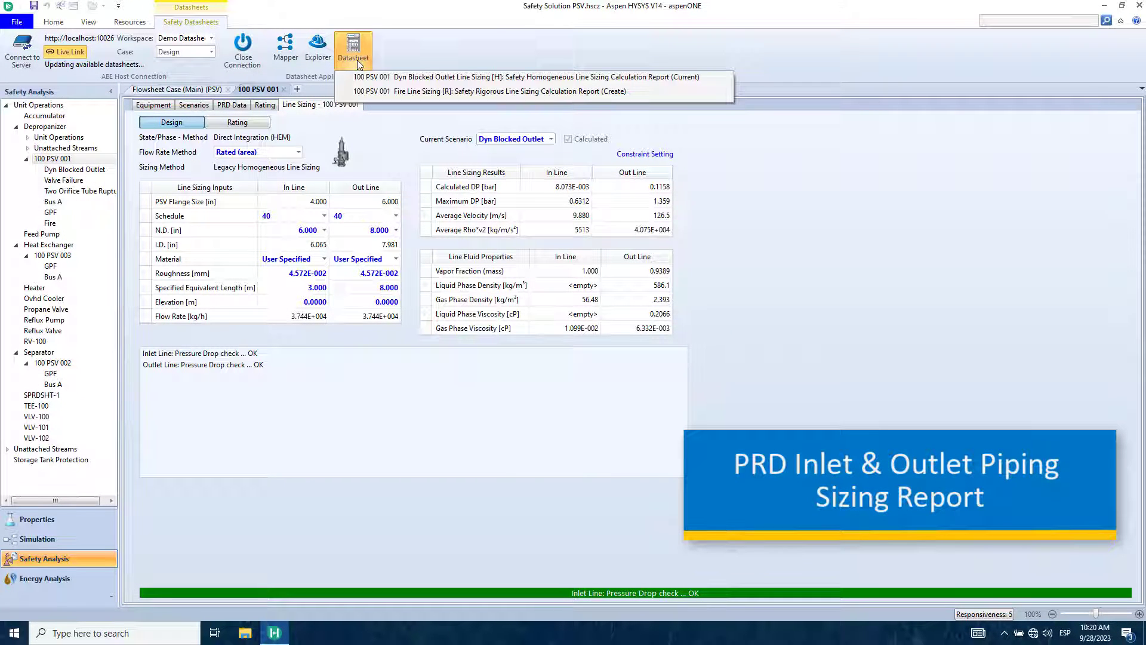
pyautogui.click(368, 77)
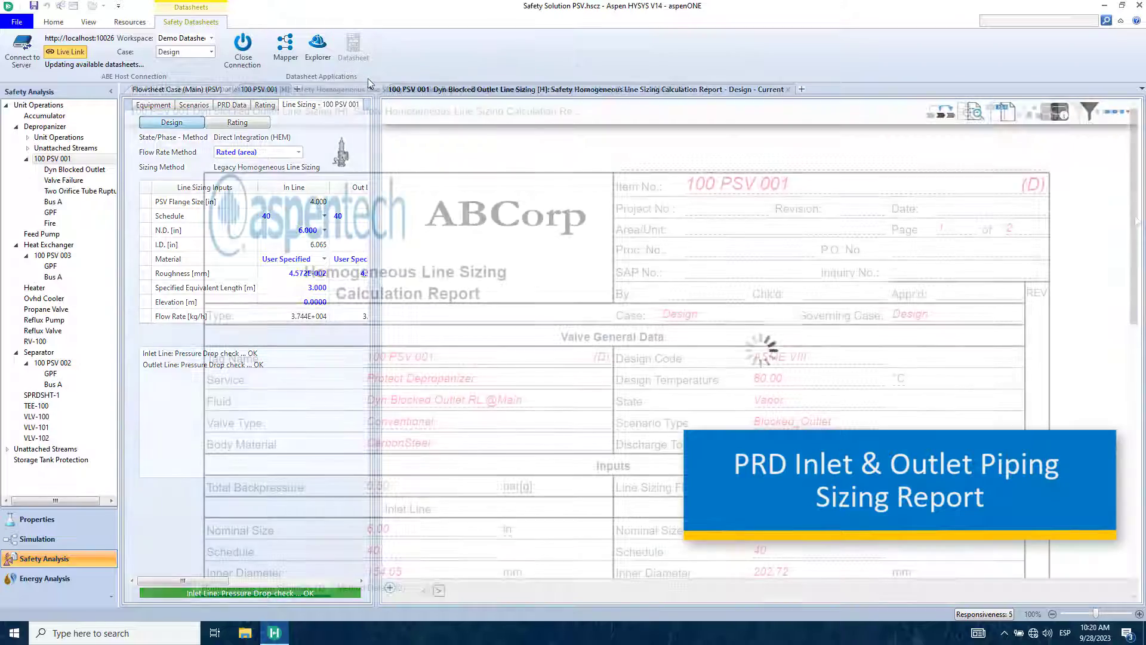
pyautogui.moveTo(1140, 238)
pyautogui.mouseDown()
pyautogui.moveTo(1140, 405)
pyautogui.moveTo(1140, 368)
pyautogui.mouseUp()
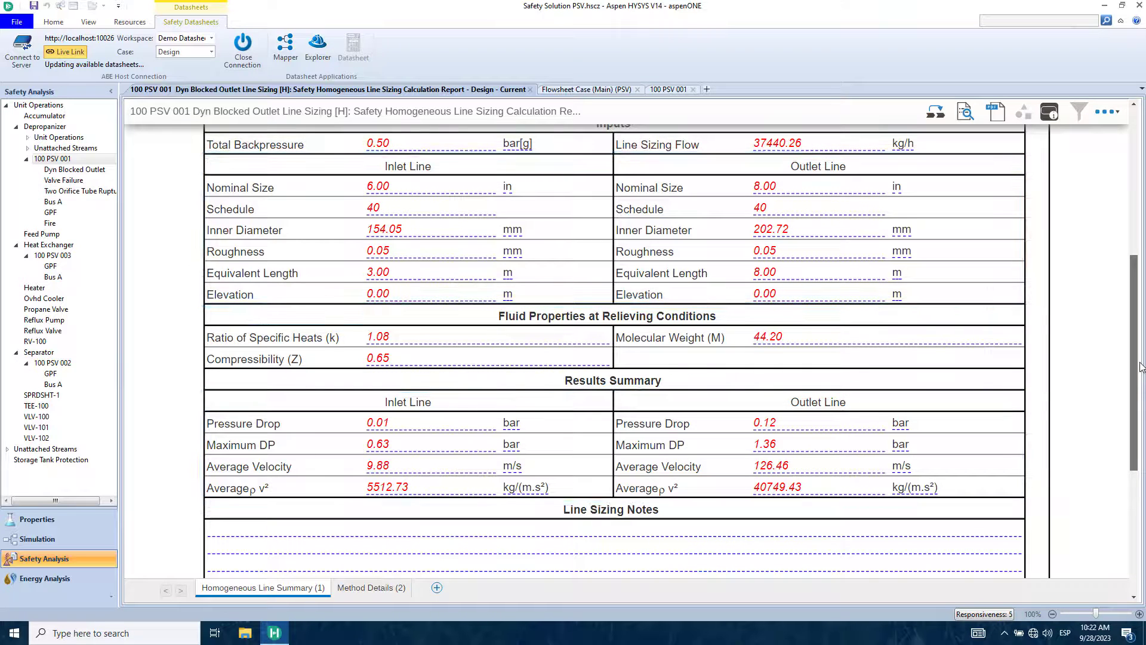
pyautogui.click(356, 589)
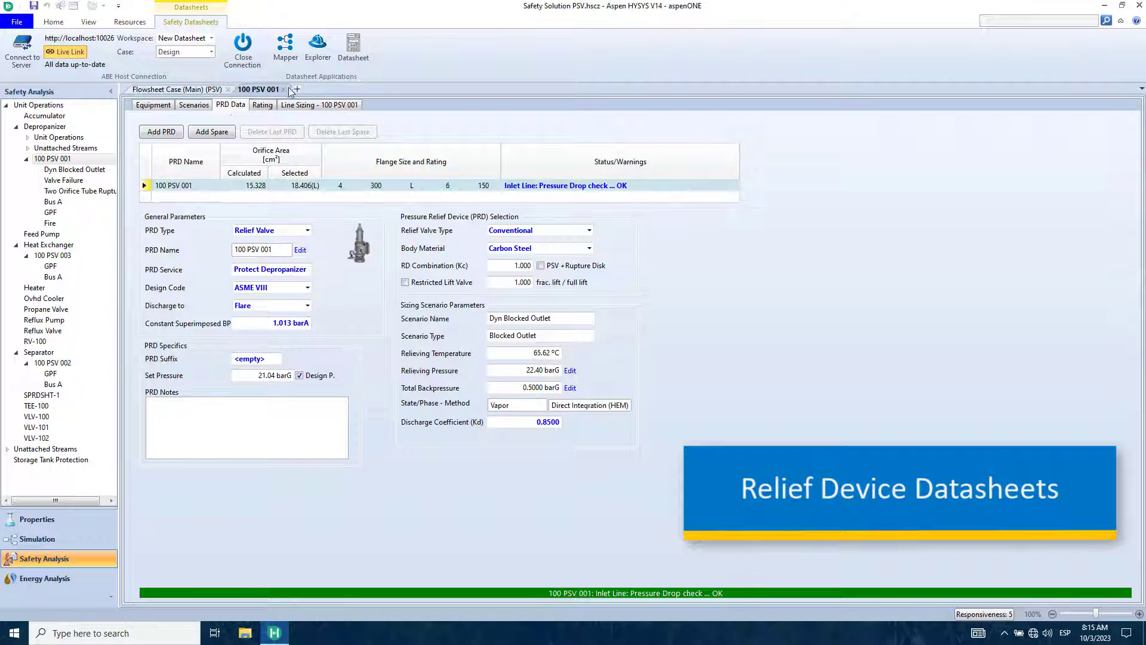
# Step: Create the AZ Safety Pressure Valve datasheet for 100 PSV 001 and review it down to the construction data
pyautogui.click(366, 53)
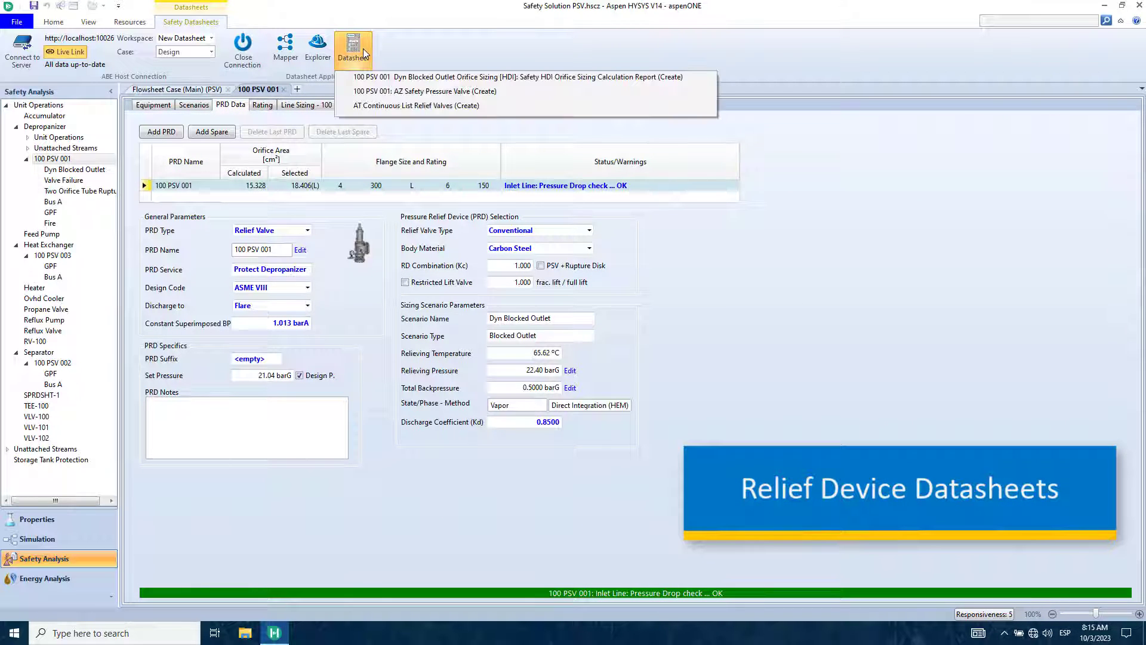
pyautogui.click(411, 92)
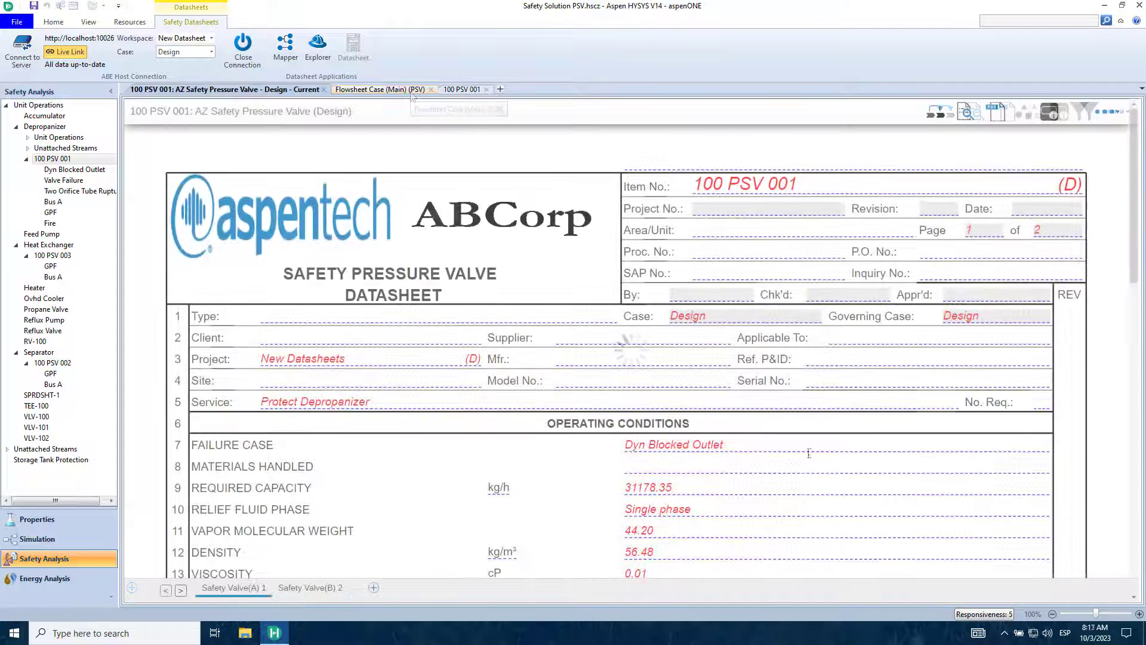
pyautogui.moveTo(1138, 212); pyautogui.dragTo(1130, 522)
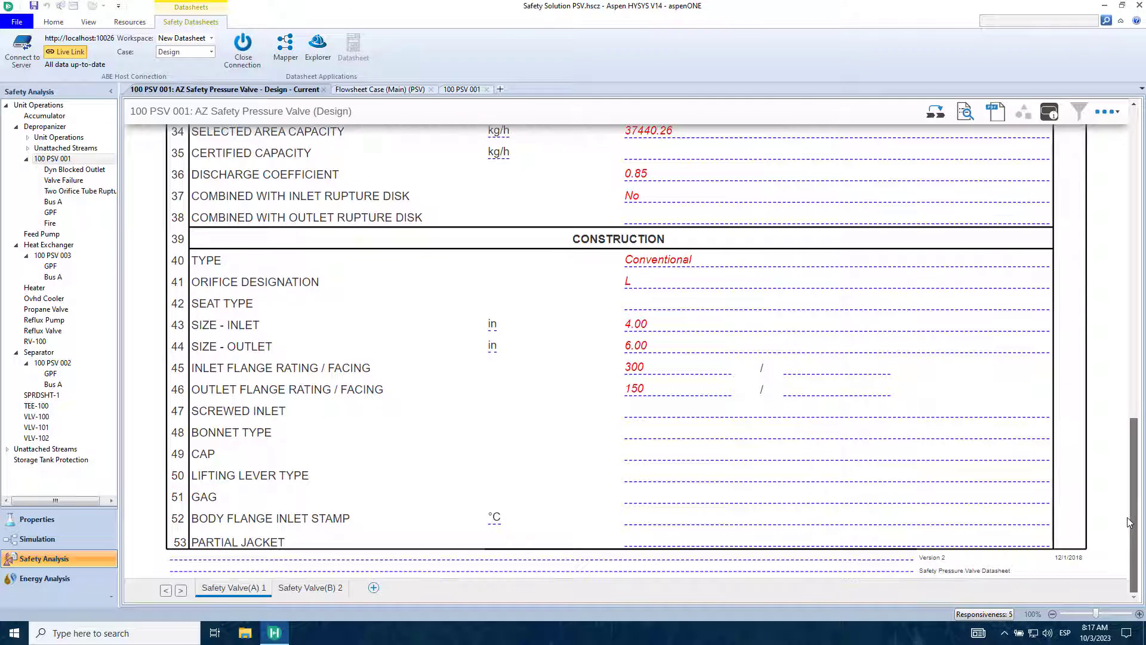
# Step: Review the Safety Valve(B) 2 sheet of the 100 PSV 001 datasheet, return to Safety Valve(A) 1 and submit the datasheet for approval
pyautogui.click(313, 591)
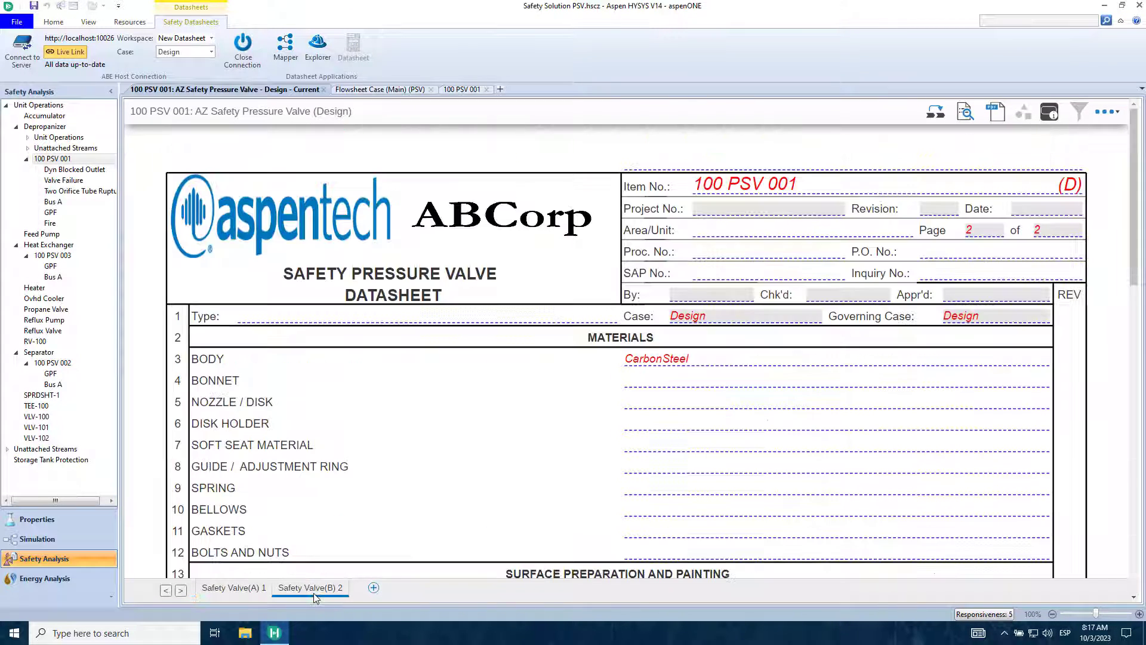
pyautogui.click(234, 589)
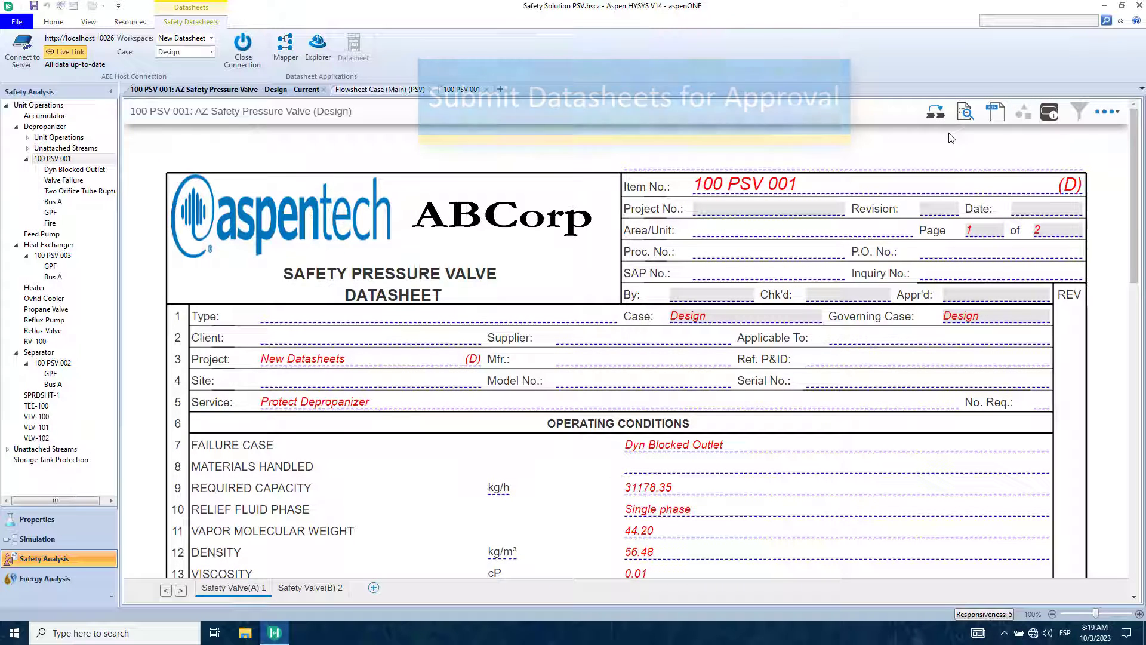
pyautogui.click(933, 117)
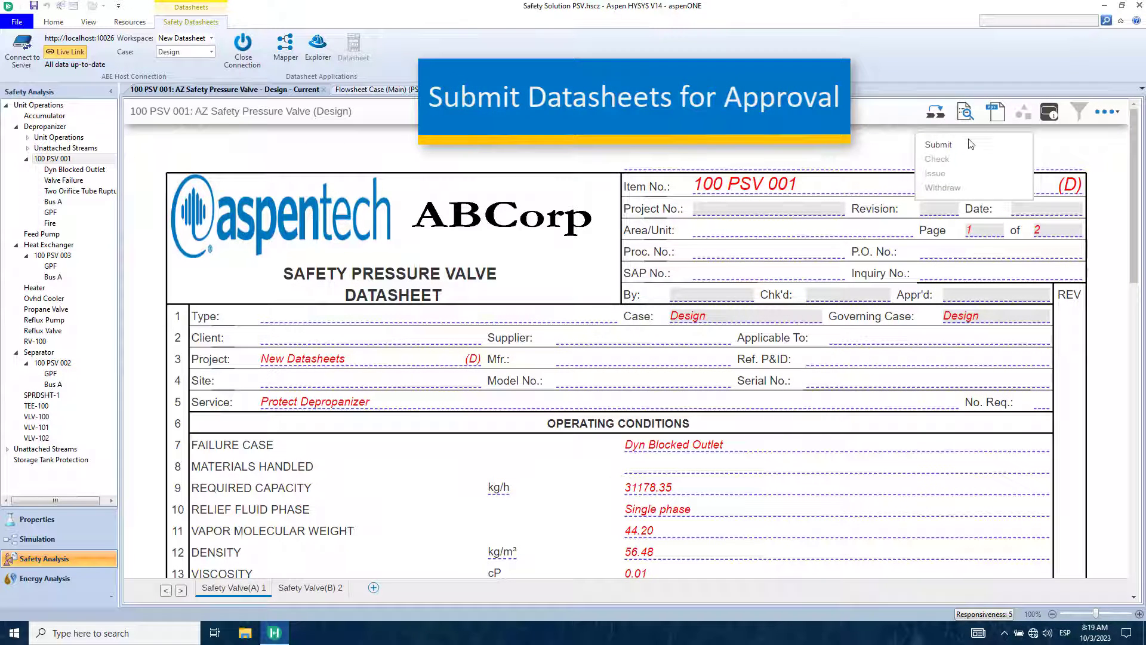
pyautogui.click(971, 144)
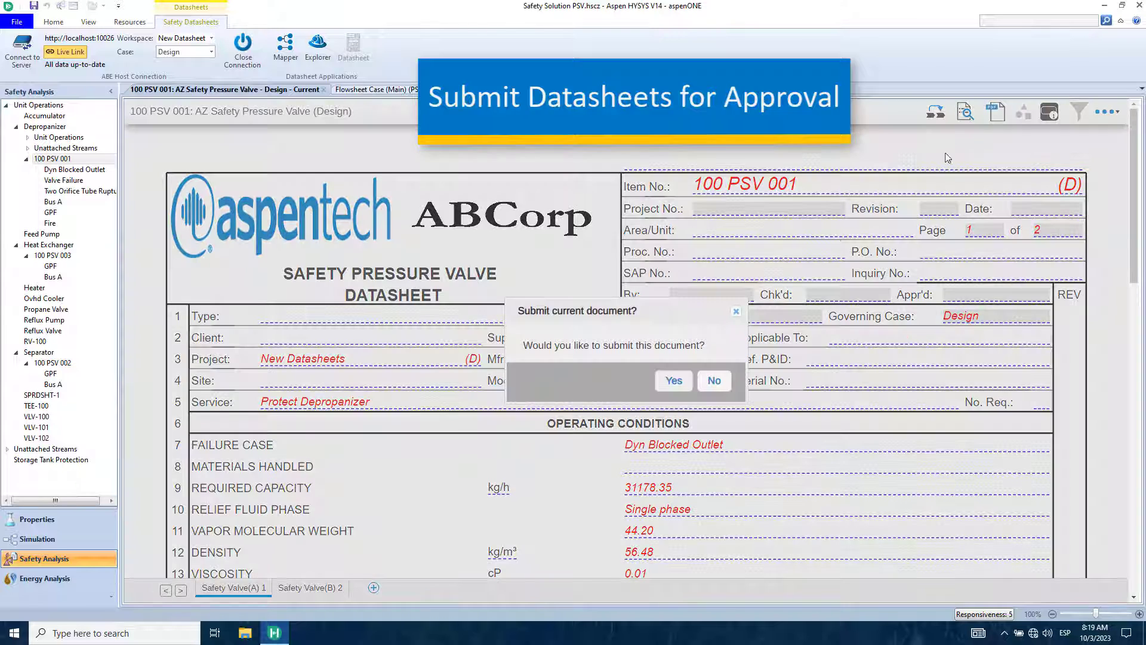
pyautogui.click(673, 380)
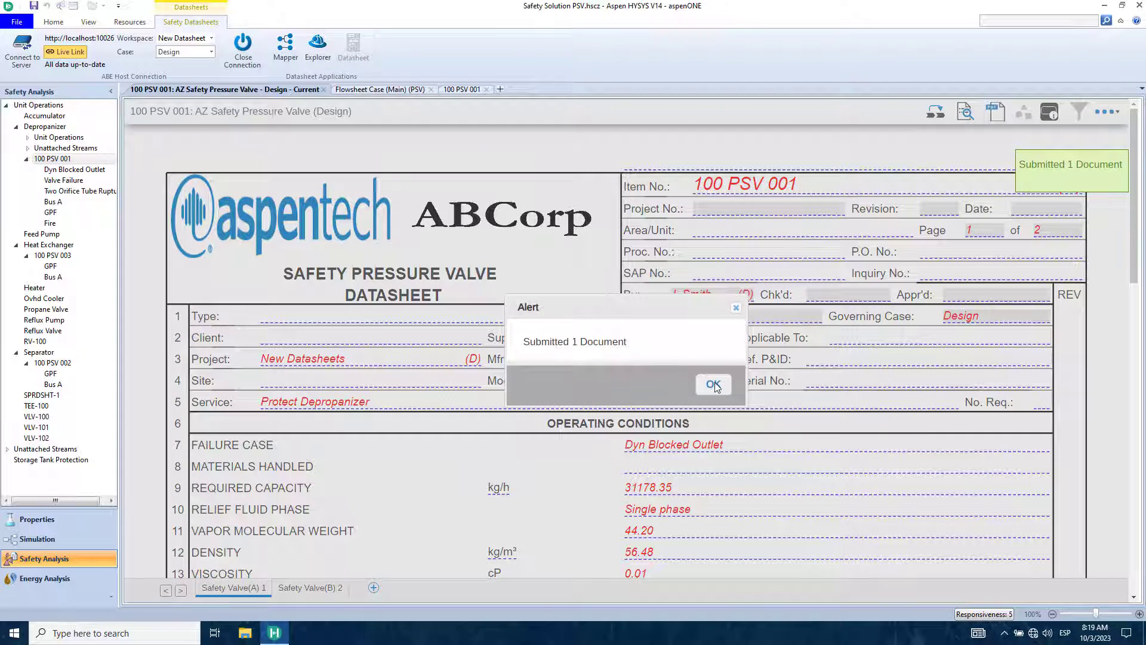
pyautogui.click(714, 385)
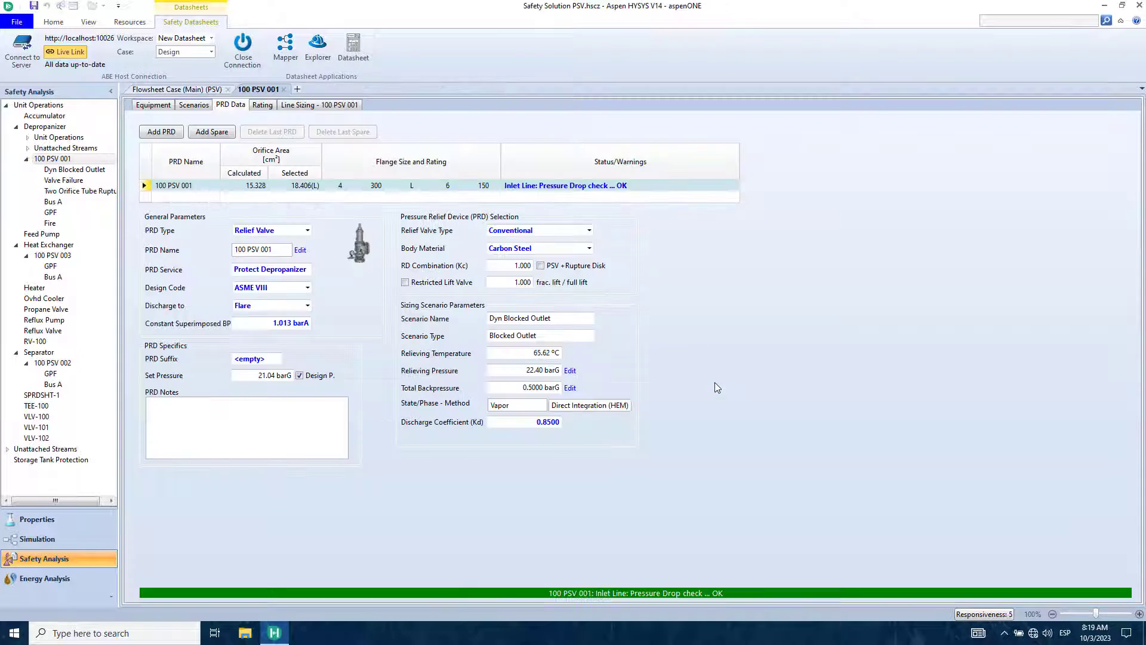
# Step: Open the submitted AZ Safety Pressure Valve datasheet for 100 PSV 001 and mark it as checked
pyautogui.click(356, 54)
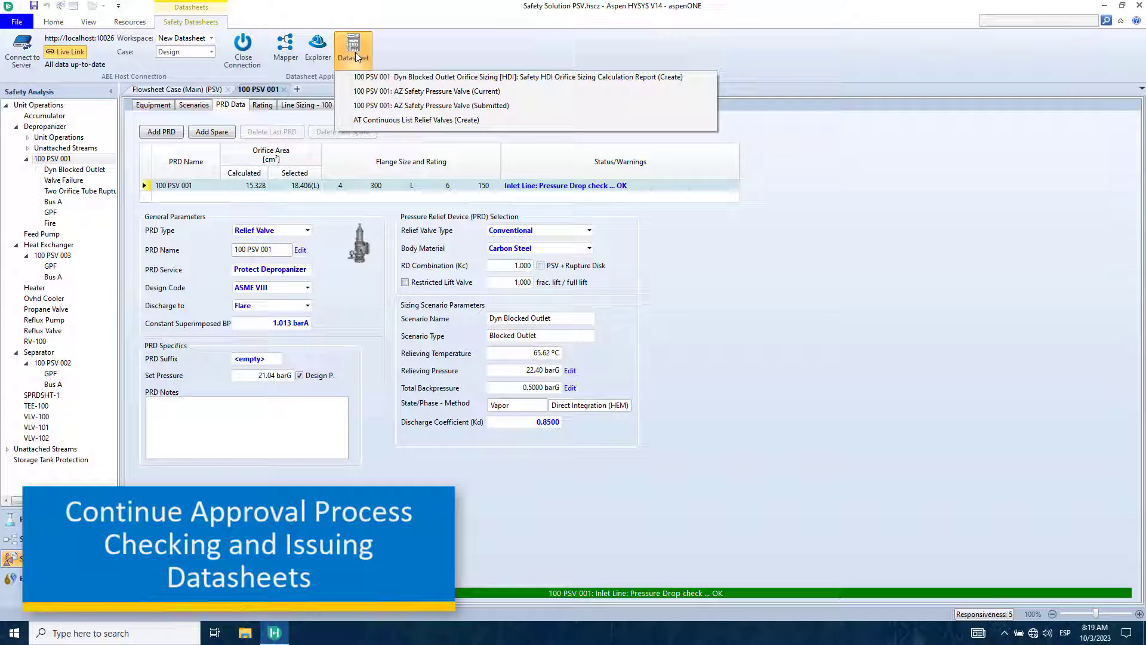
pyautogui.click(417, 105)
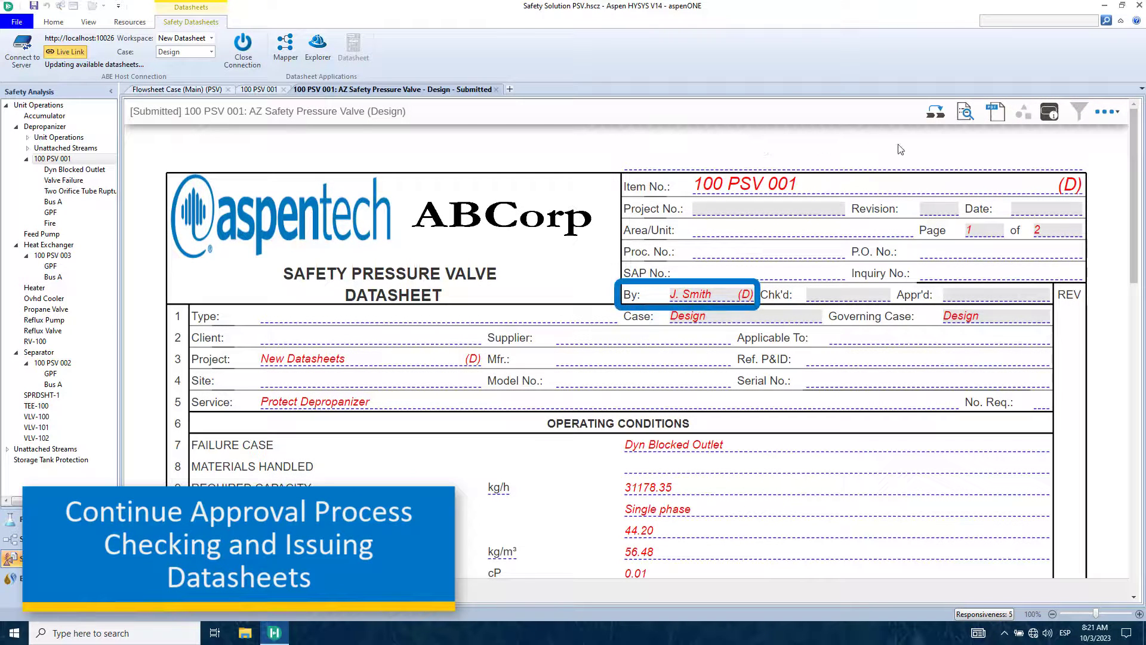
pyautogui.click(935, 113)
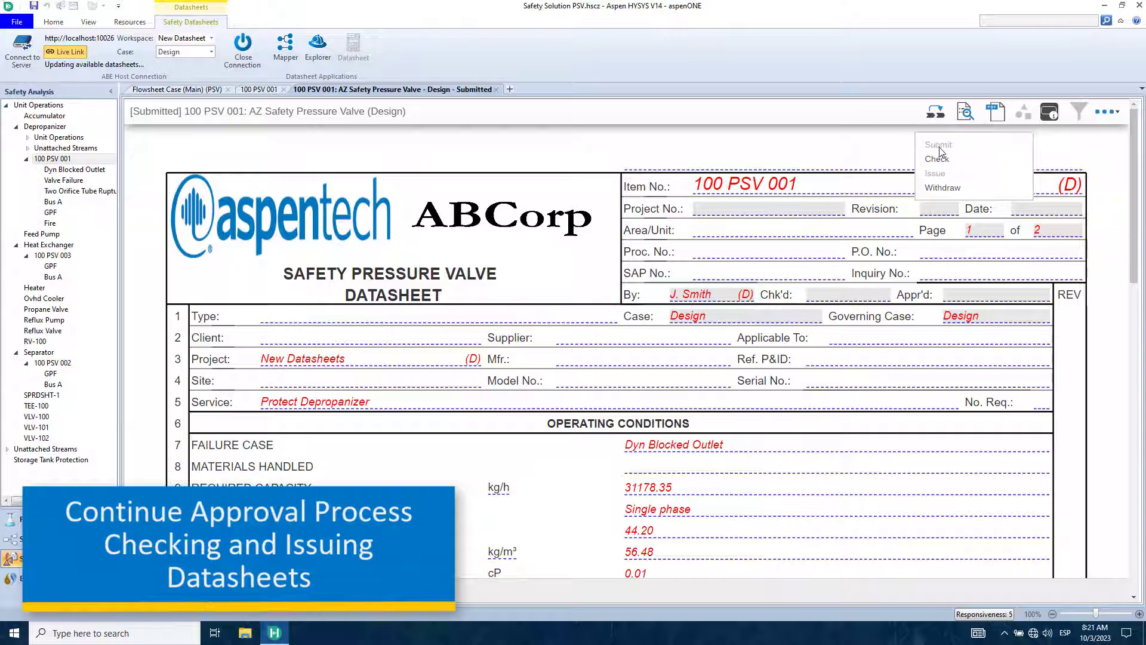
pyautogui.click(955, 160)
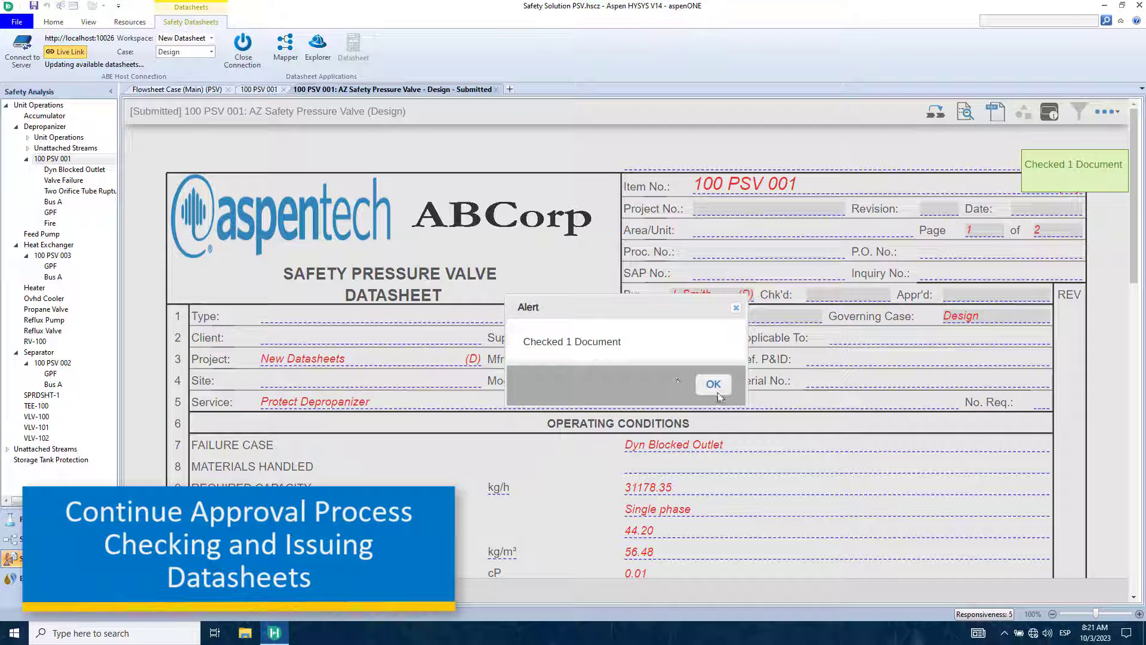
pyautogui.click(719, 391)
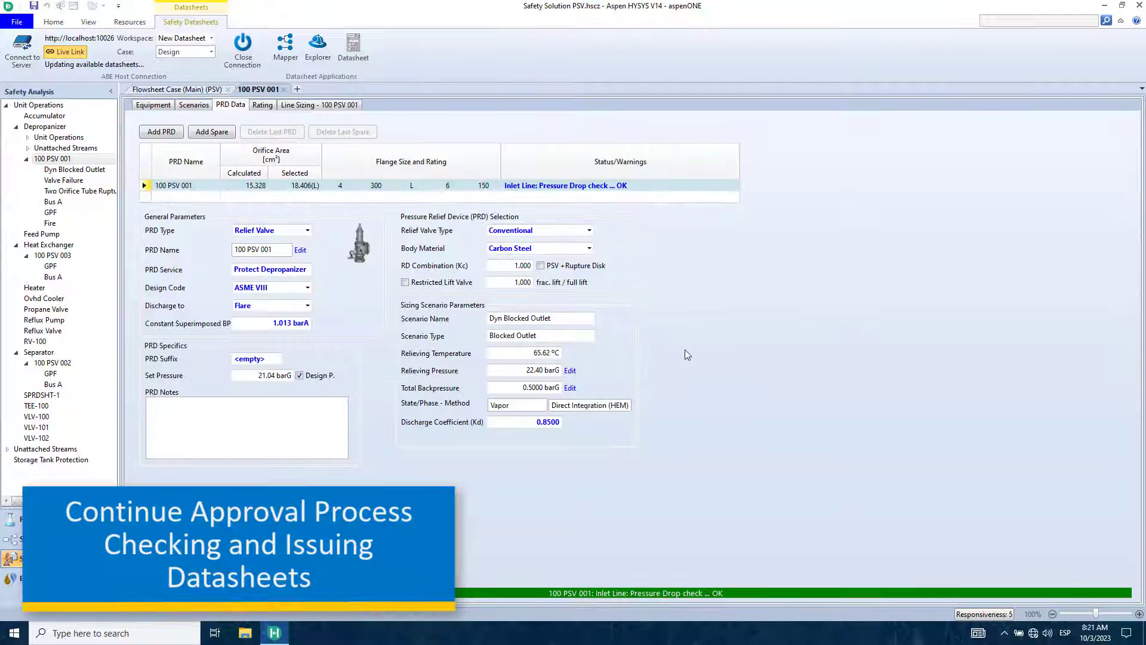
# Step: Open the checked AZ Safety Pressure Valve datasheet and issue it as revision A with Preliminary as the reason for issue
pyautogui.click(353, 51)
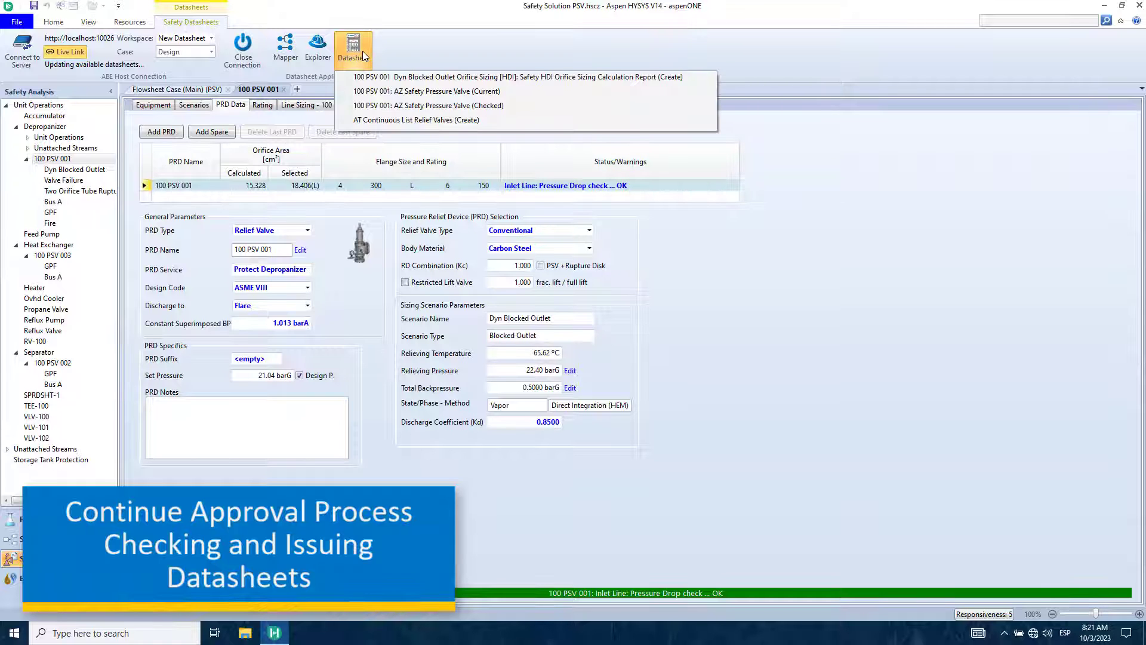
pyautogui.click(417, 107)
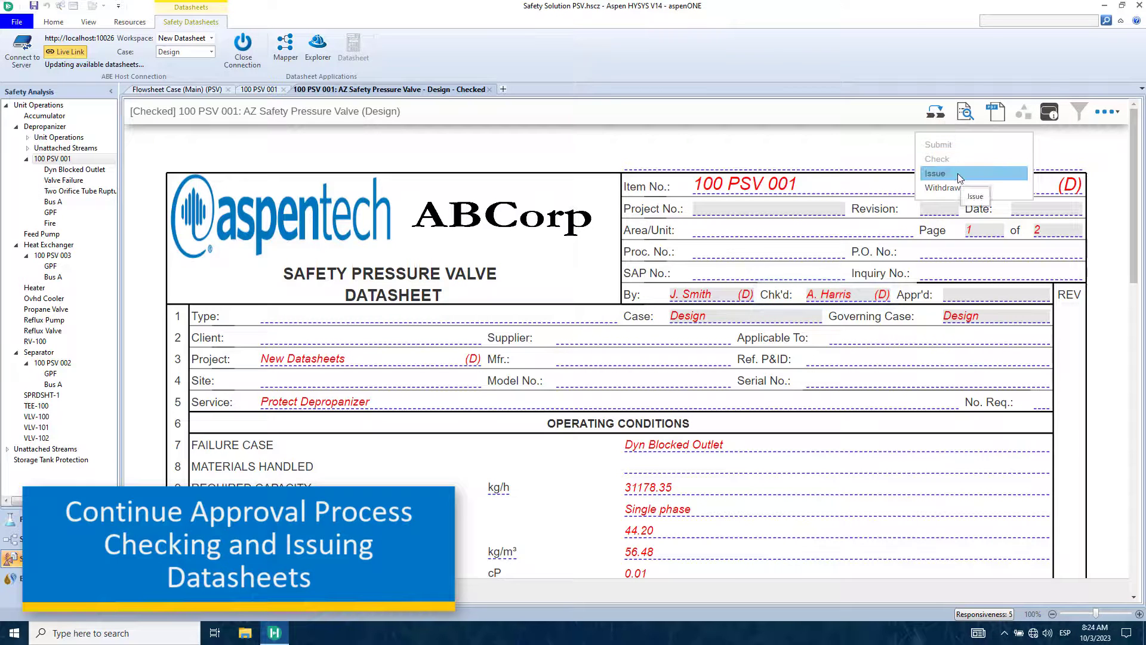
pyautogui.click(959, 175)
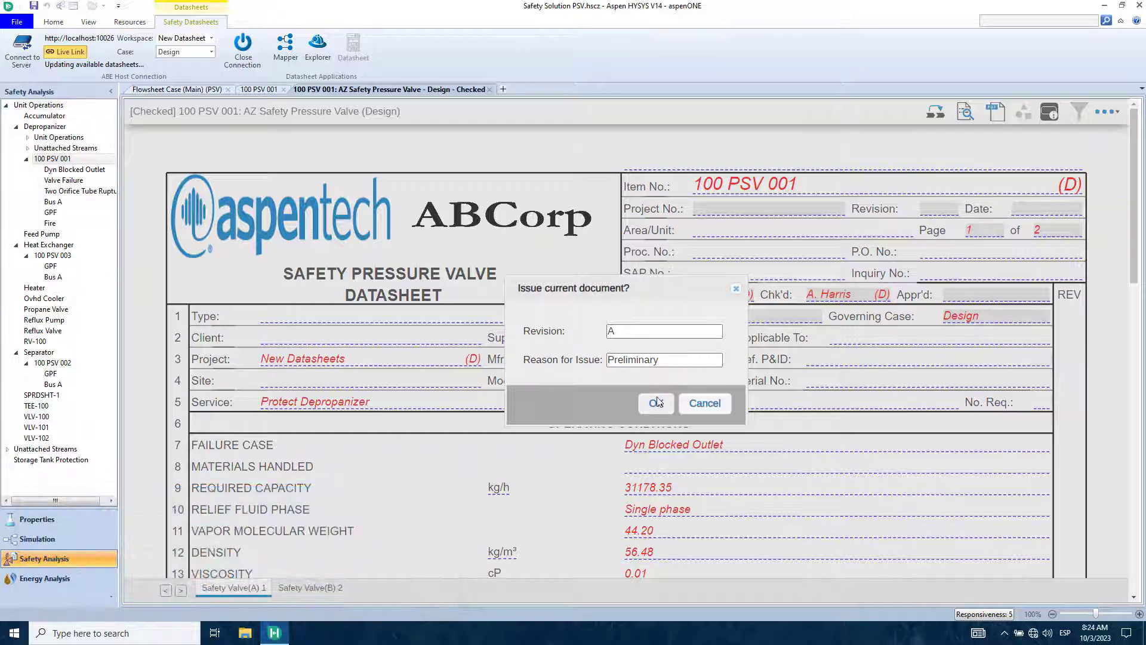
pyautogui.click(658, 403)
pyautogui.click(713, 385)
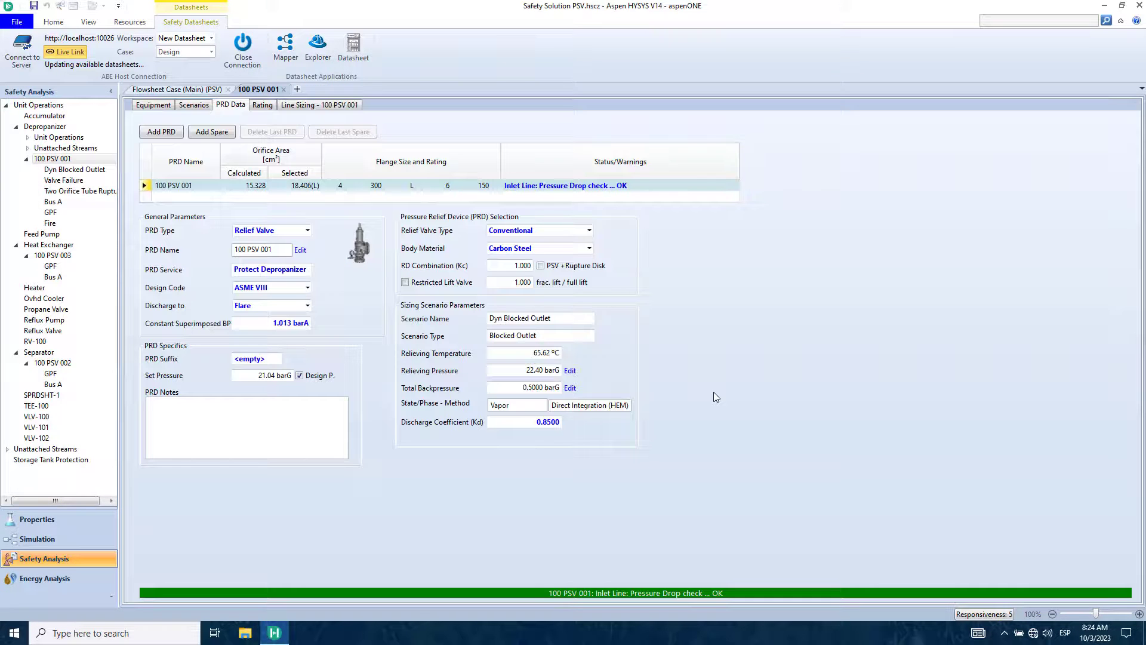
# Step: Open the issued AZ Safety Pressure Valve datasheet for 100 PSV 001 and examine its revision, approval and datasheet entries
pyautogui.click(354, 54)
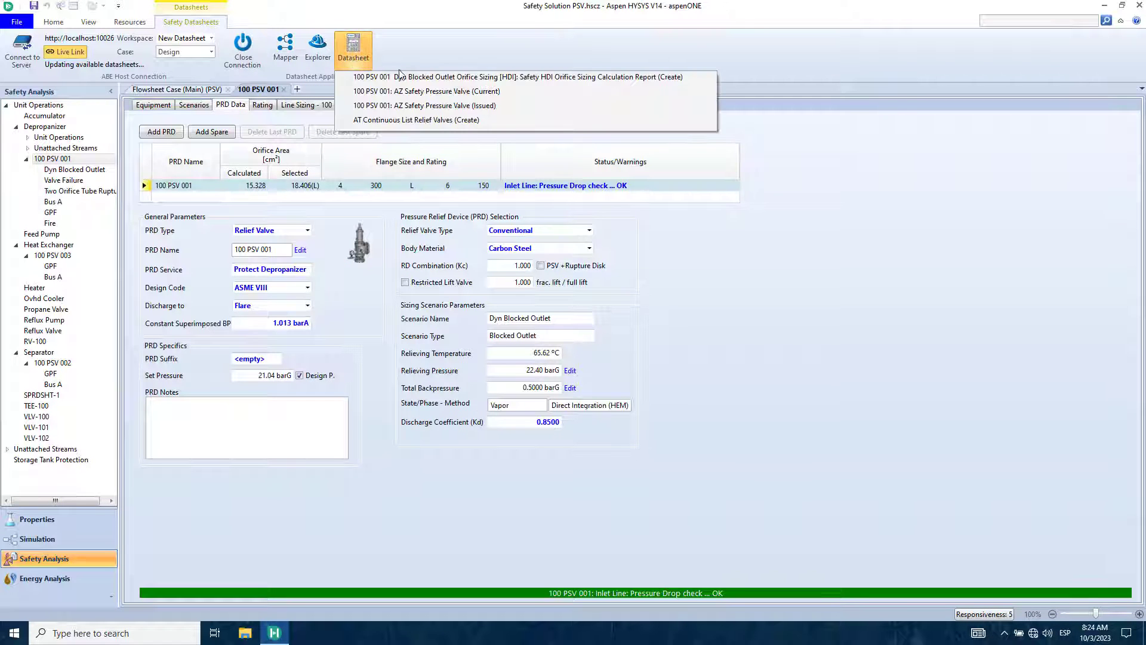
pyautogui.click(470, 106)
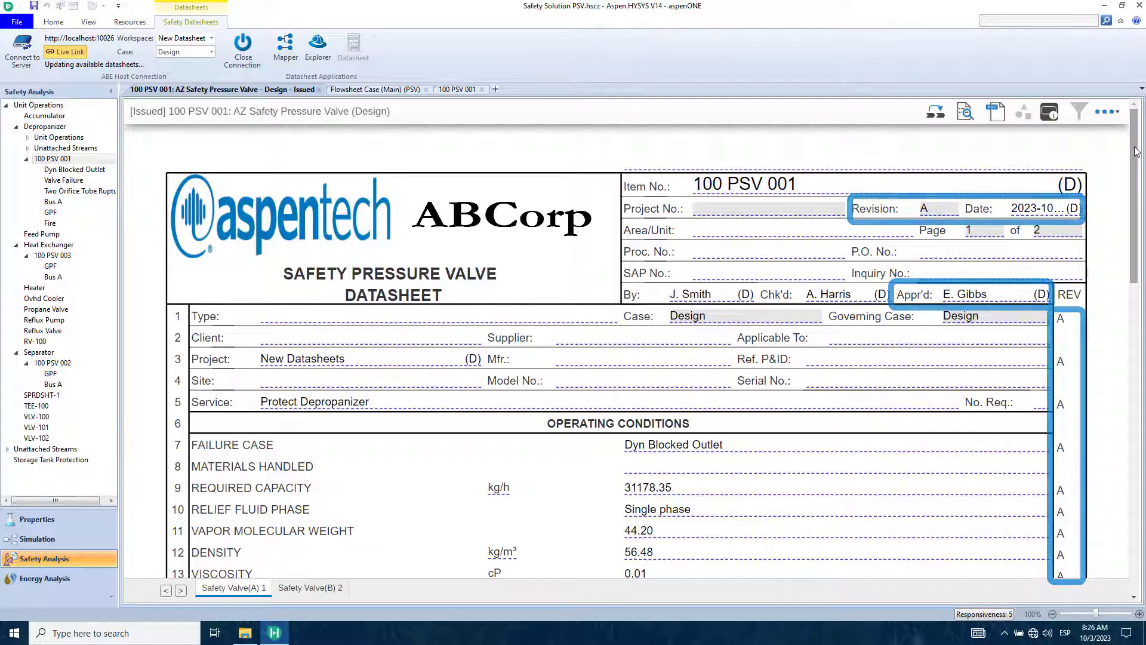
pyautogui.moveTo(1136, 151); pyautogui.dragTo(1127, 465)
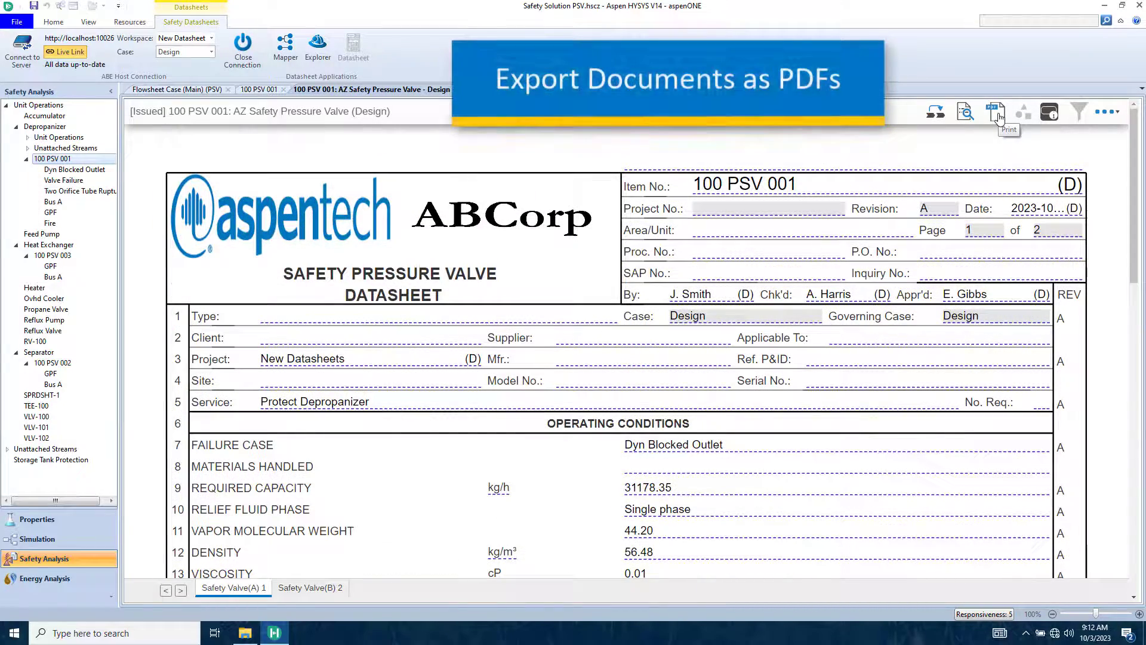
# Step: Export the issued 100 PSV 001 datasheet as a PDF and review its pages in Adobe Acrobat Reader
pyautogui.click(996, 113)
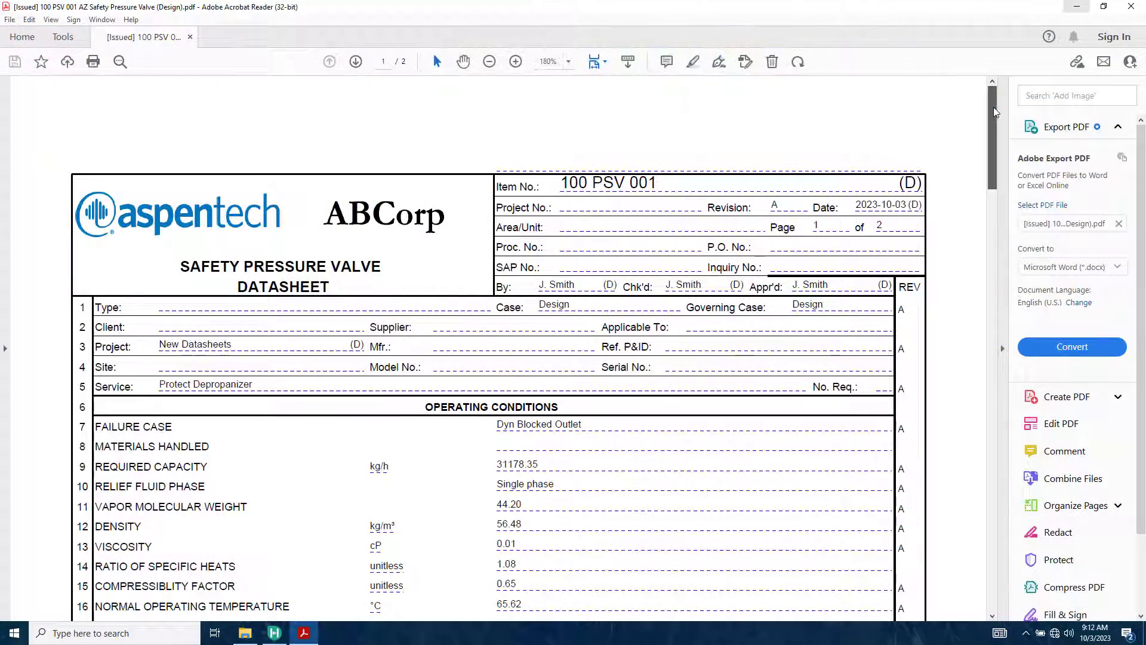
pyautogui.moveTo(995, 113); pyautogui.dragTo(989, 493)
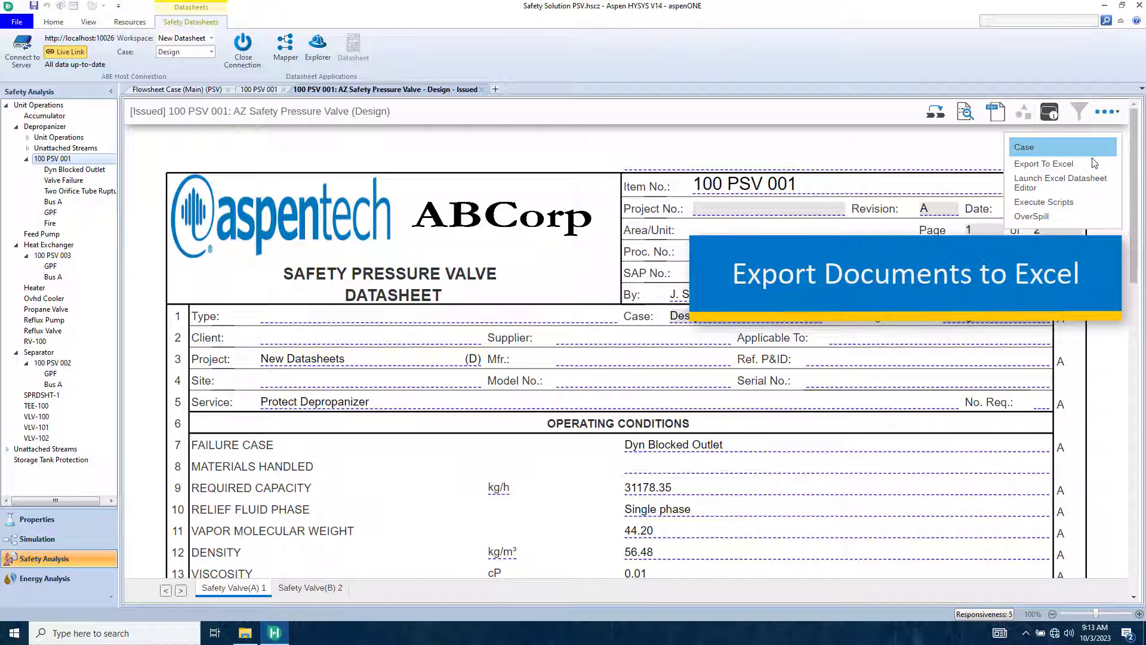
# Step: Export the issued 100 PSV 001 datasheet to Excel and review both the Safety Valve(A) 1 and Safety Valve(B) 2 sheets
pyautogui.click(1095, 164)
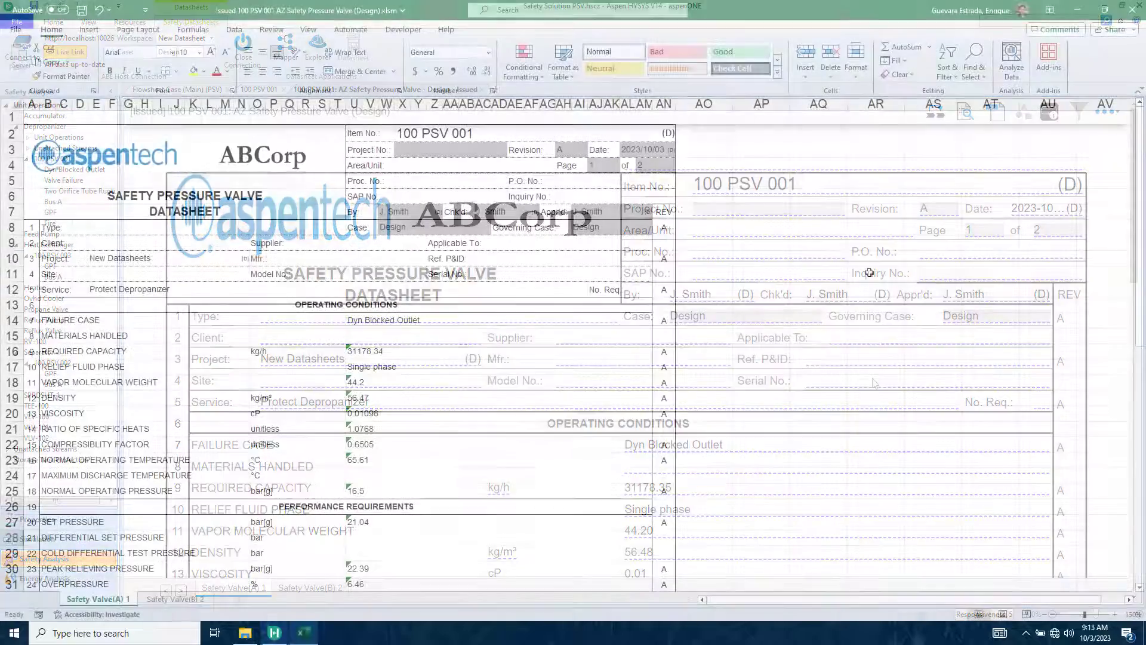
pyautogui.scroll(-3, 869, 272)
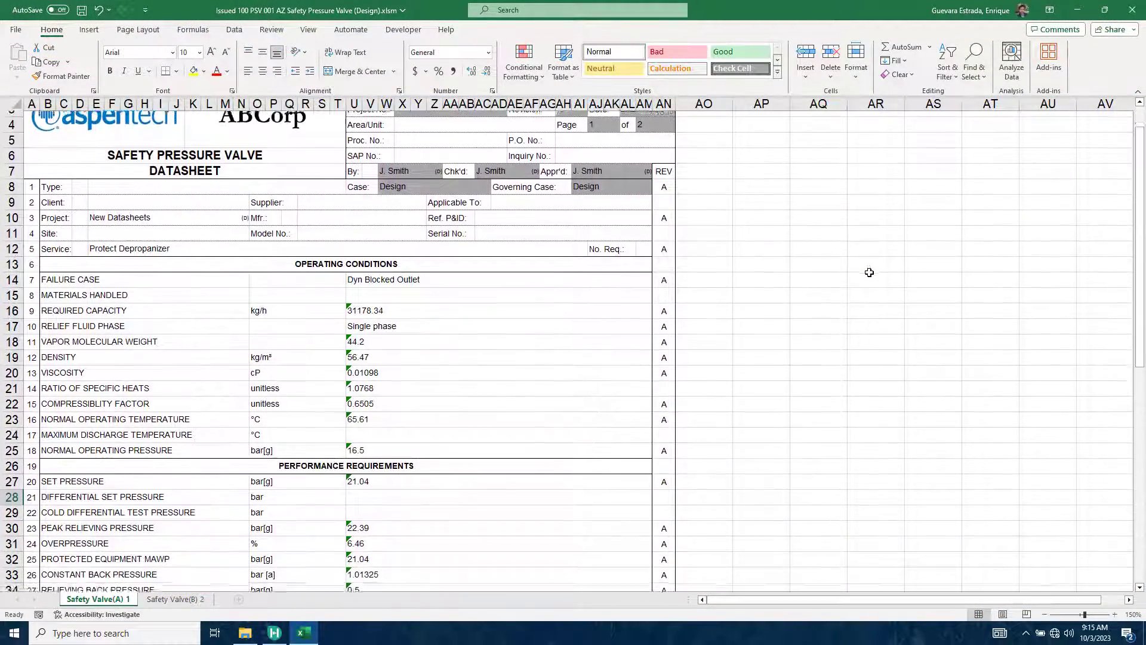
pyautogui.scroll(-4, 869, 272)
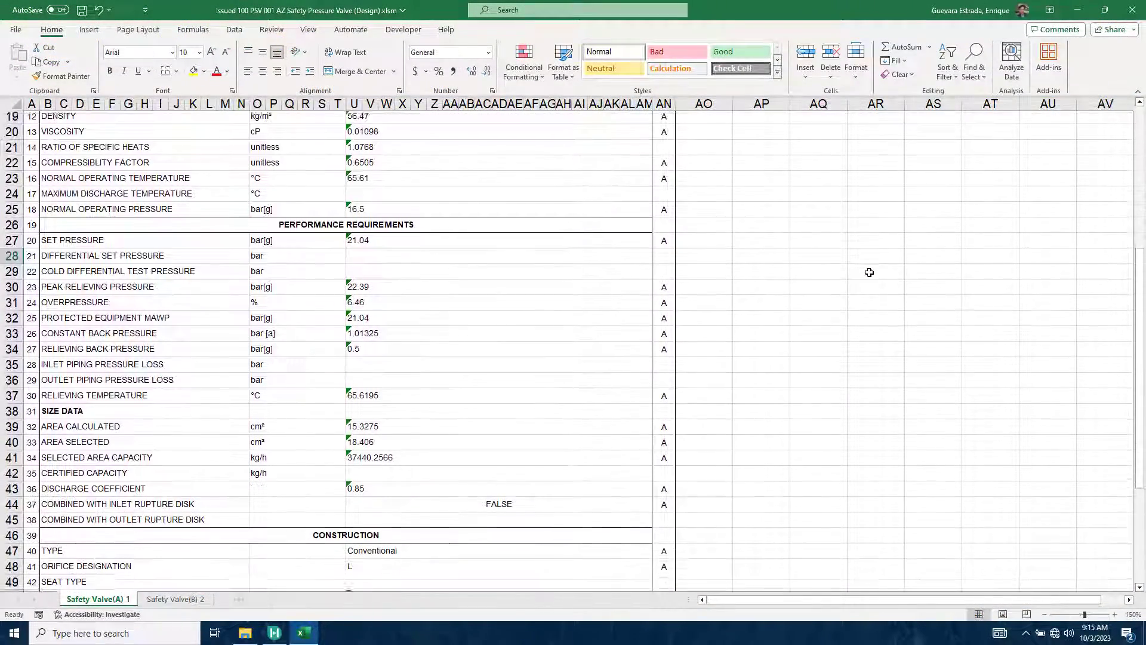
pyautogui.scroll(-4, 870, 273)
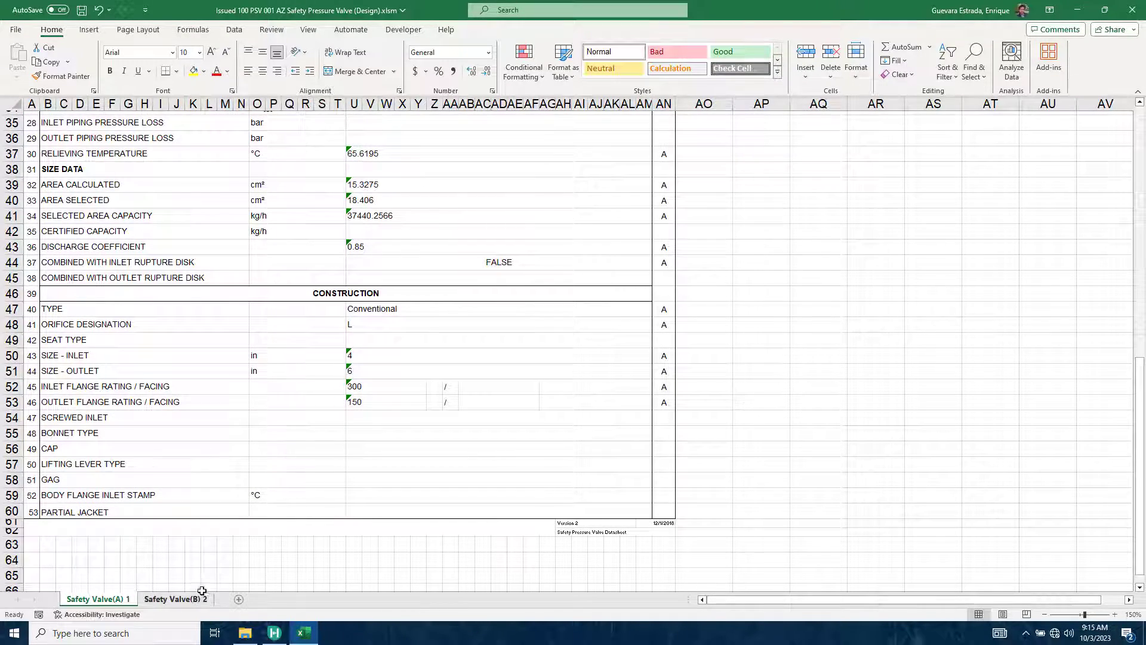
pyautogui.click(180, 599)
pyautogui.scroll(-3, 954, 419)
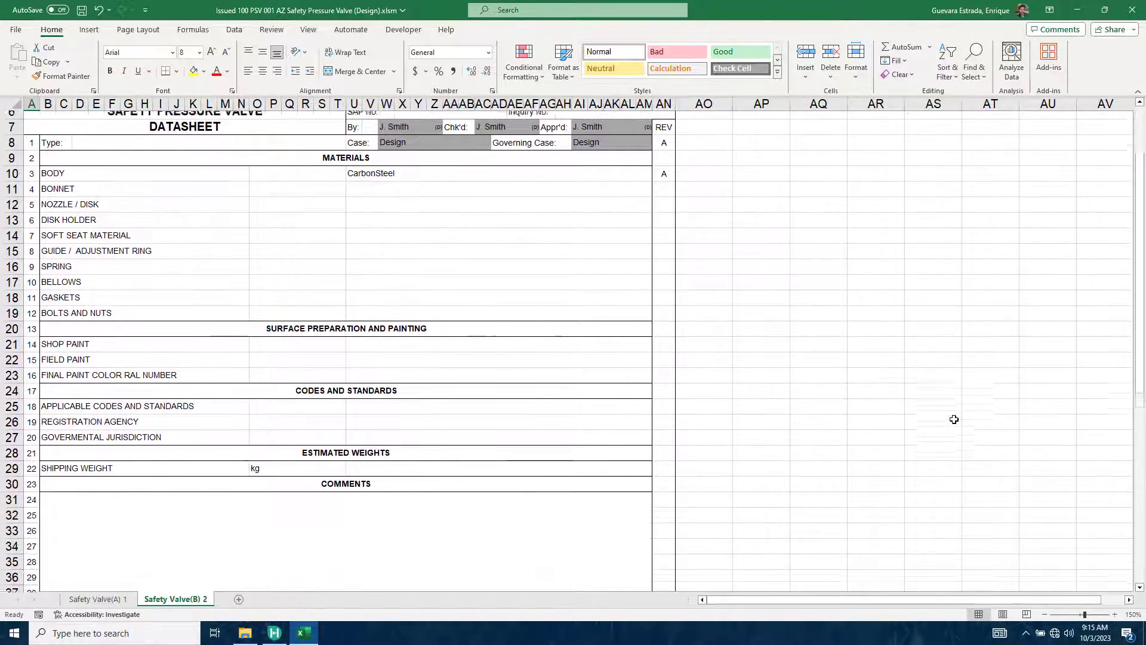
pyautogui.scroll(-5, 954, 420)
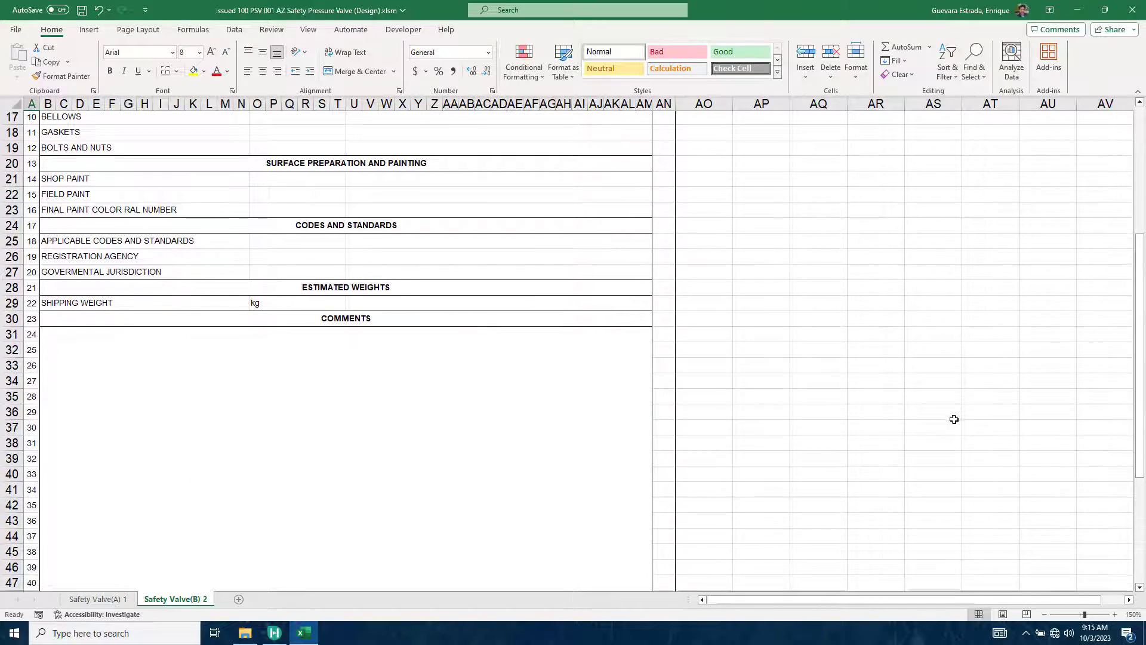
pyautogui.scroll(-2, 954, 419)
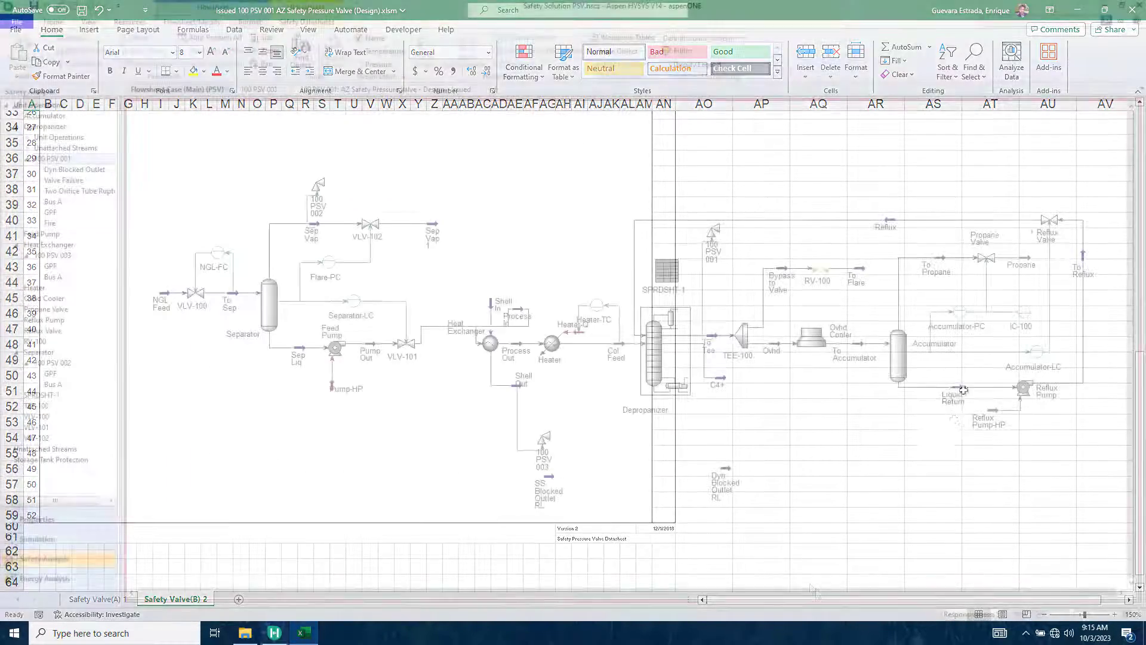